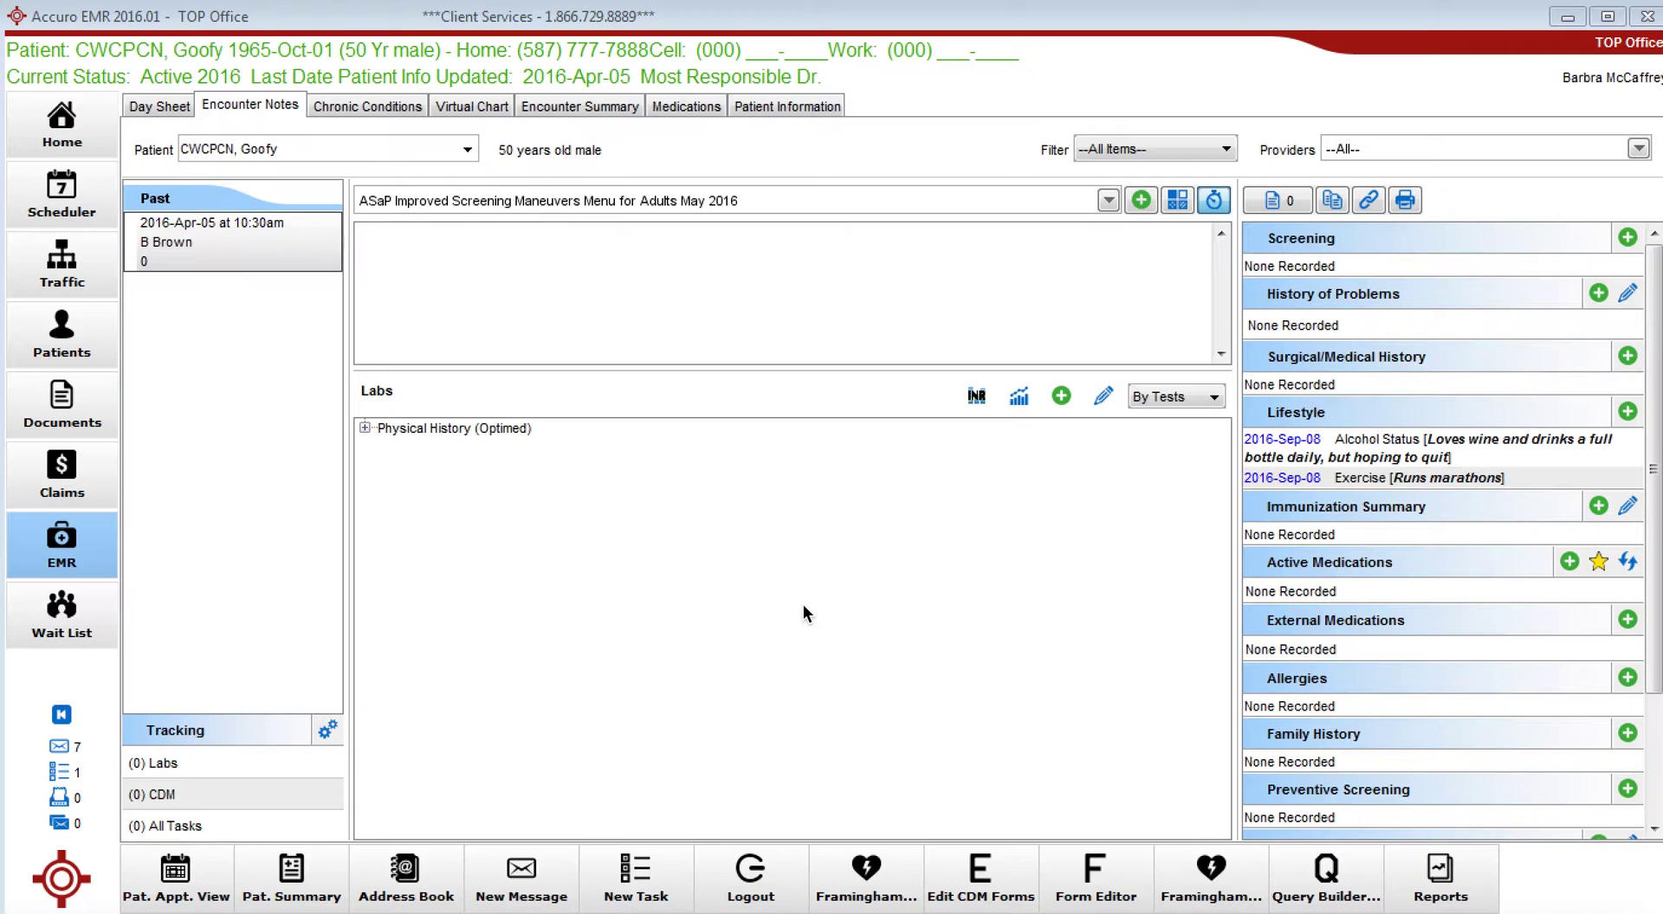
Expand the patient's Physical History labs and open the Physical History (Optimed) lab test for editing
left_click(365, 427)
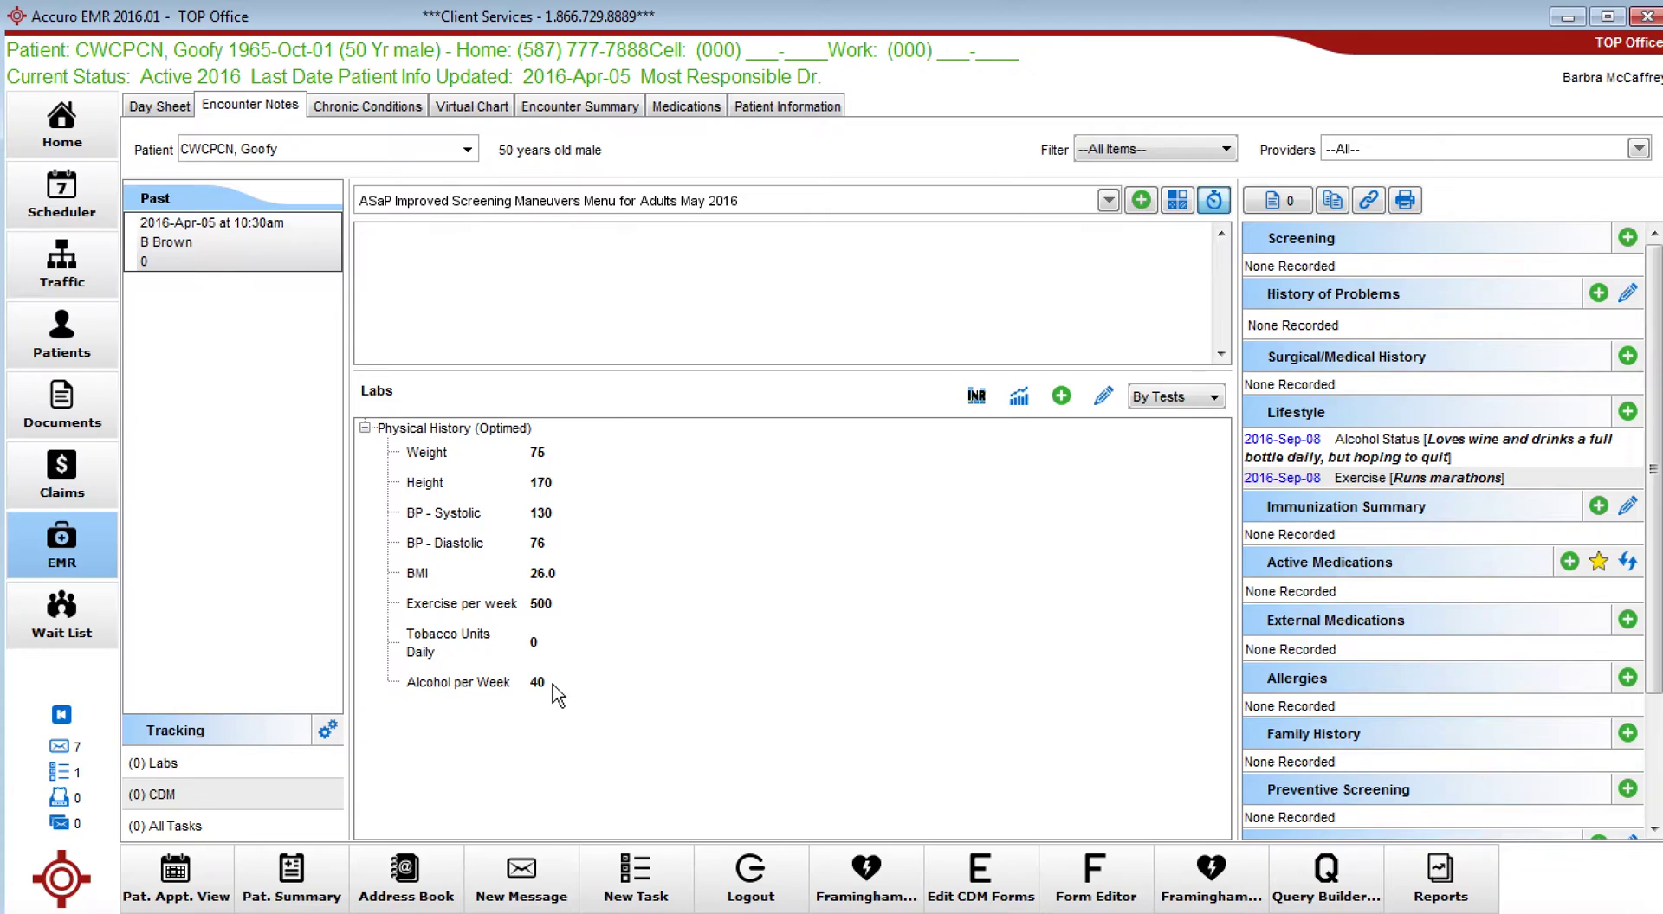
mouse_move(554, 685)
mouse_move(539, 609)
left_click(1061, 396)
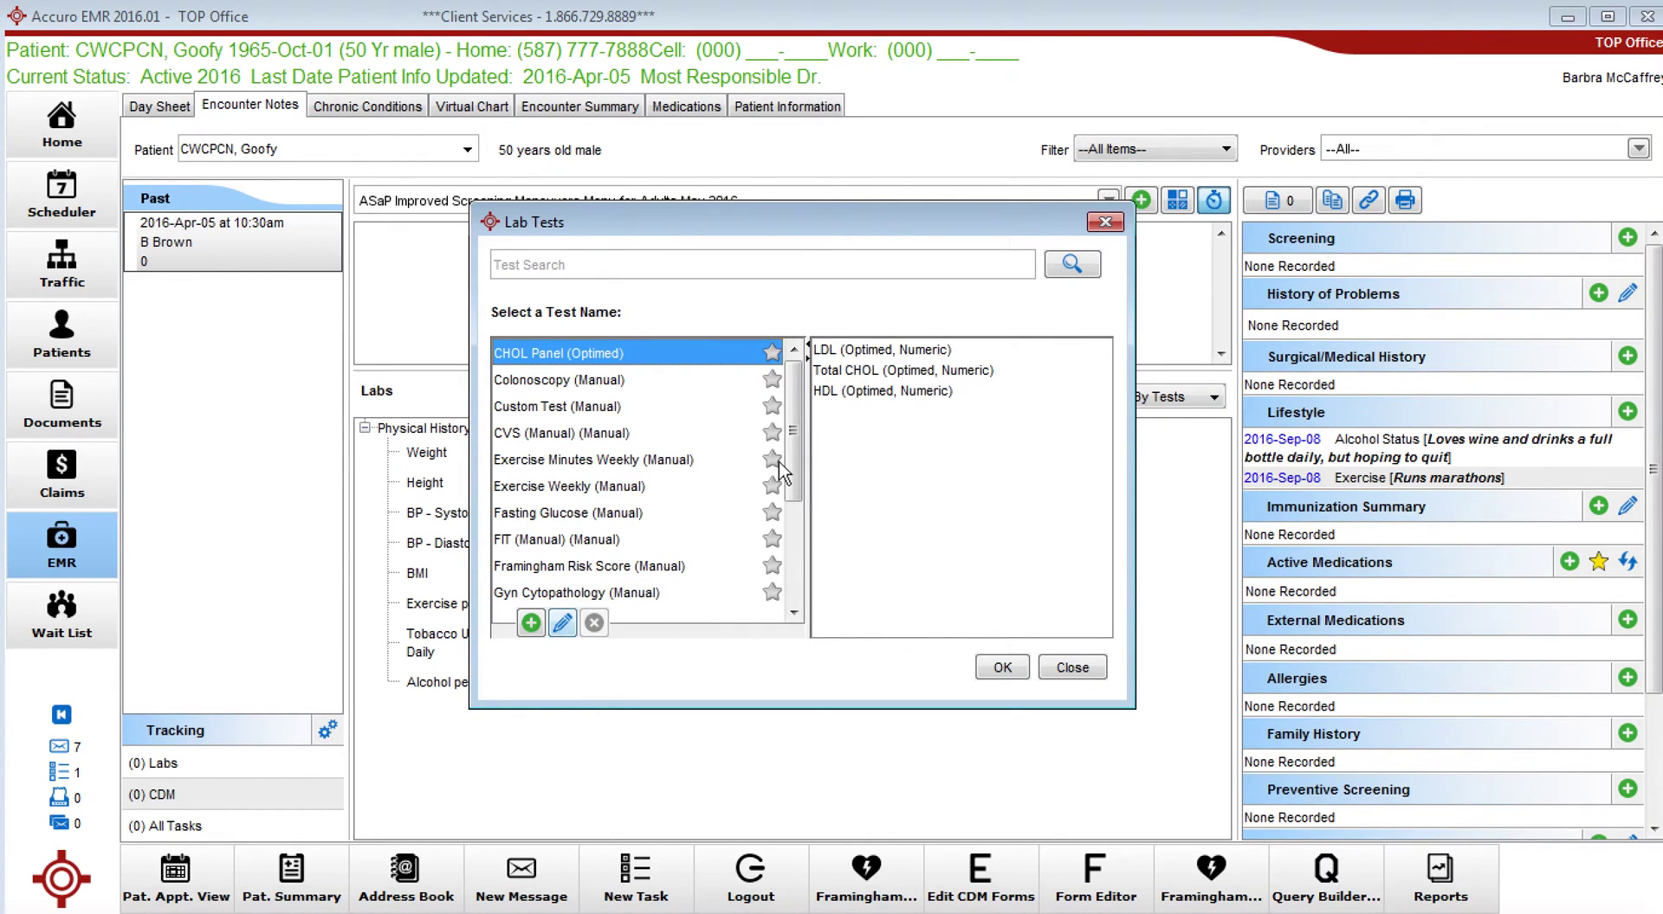
scroll(789, 537, "down", 3)
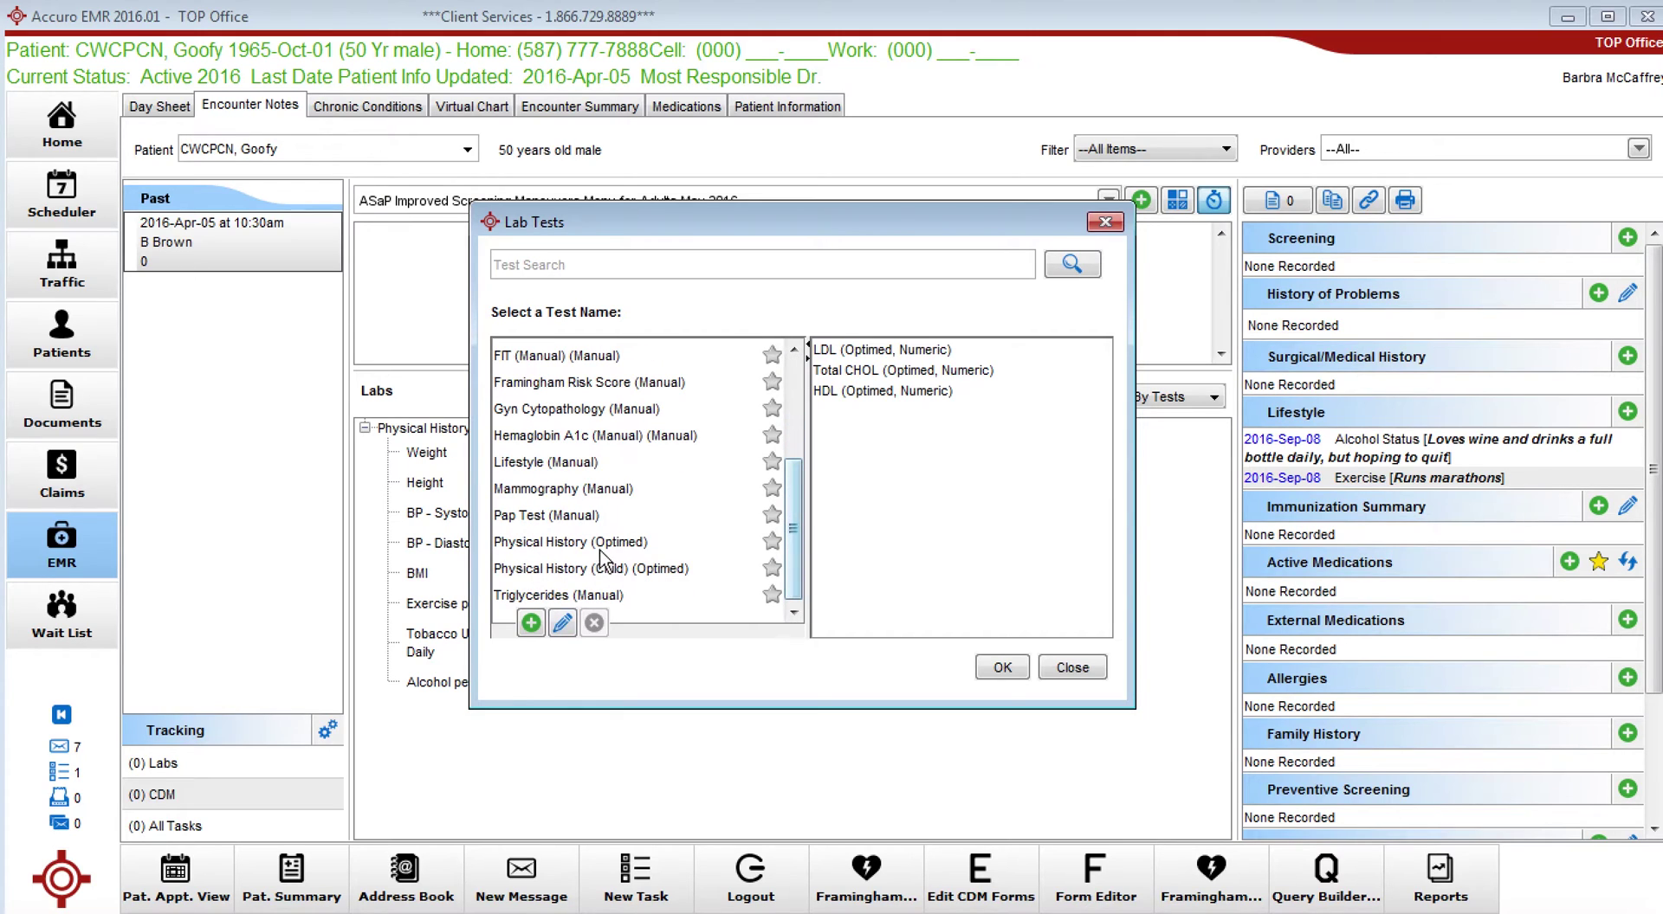
left_click(640, 542)
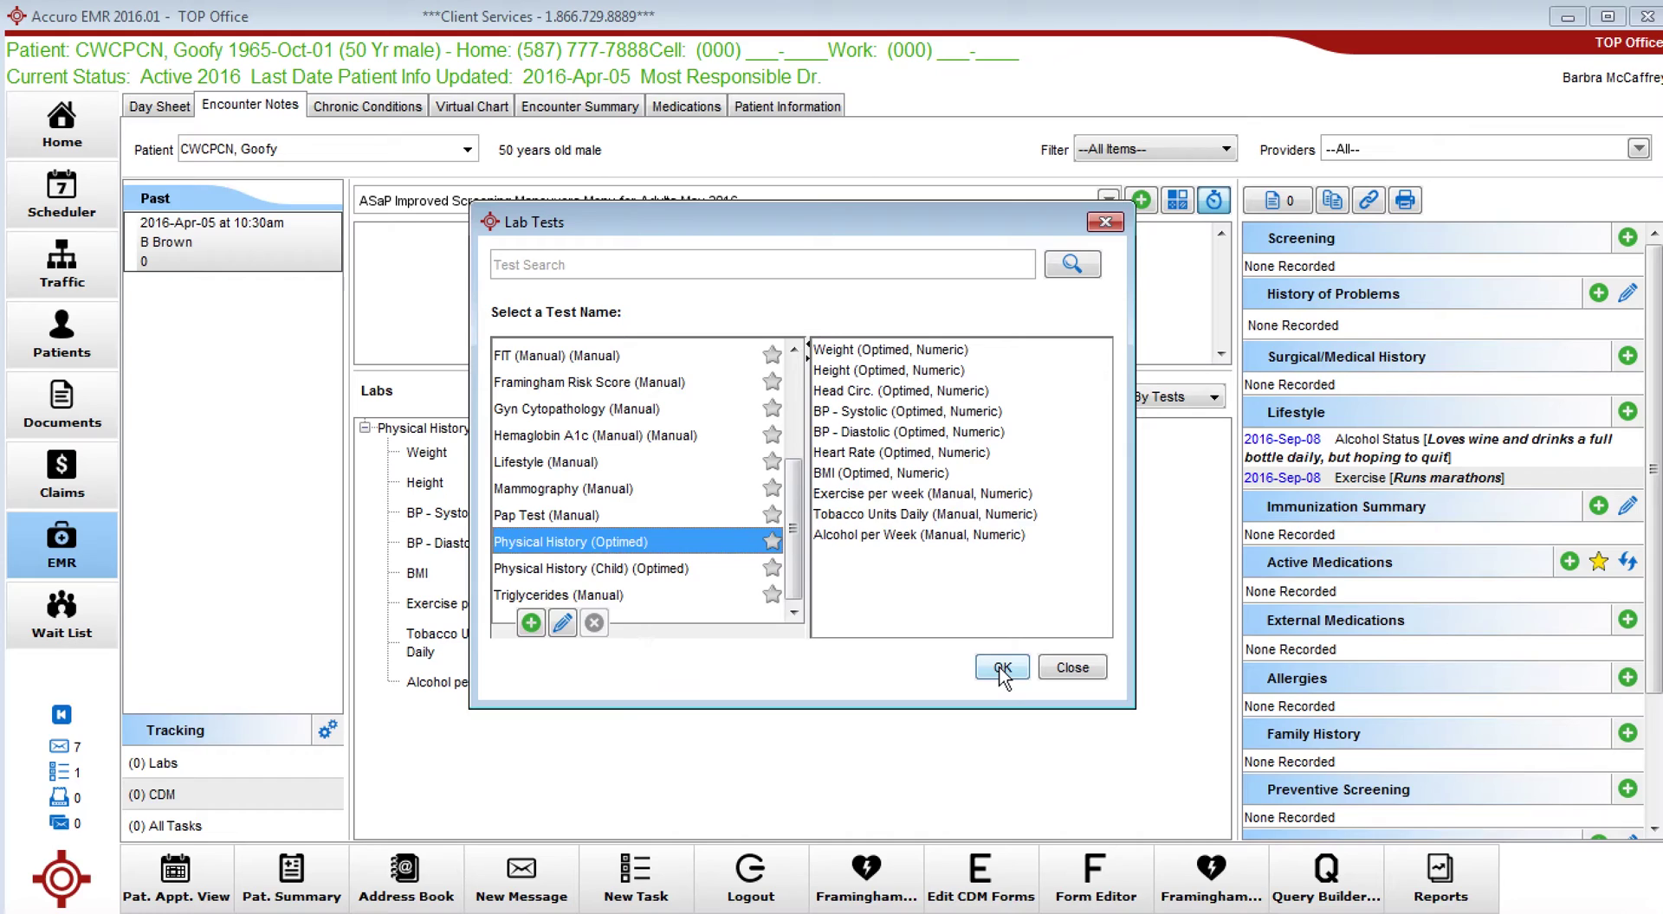
left_click(562, 624)
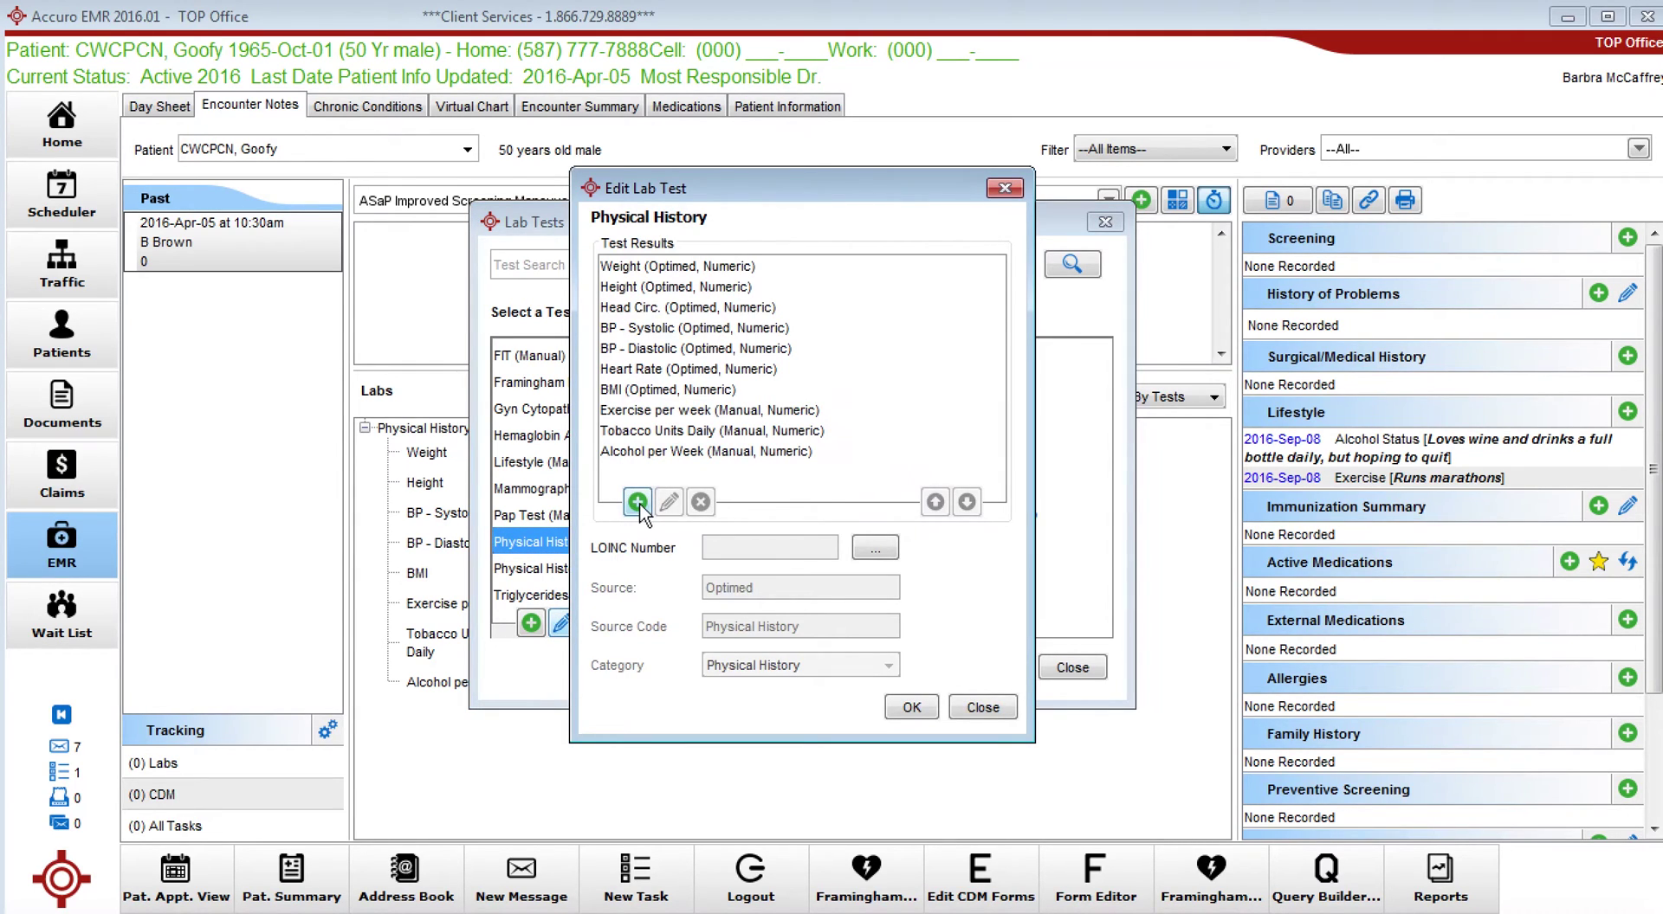
Search the lab results for "Chocolate intake" and create a new result named "Chocolate intake weekly" with oz as its units
left_click(637, 502)
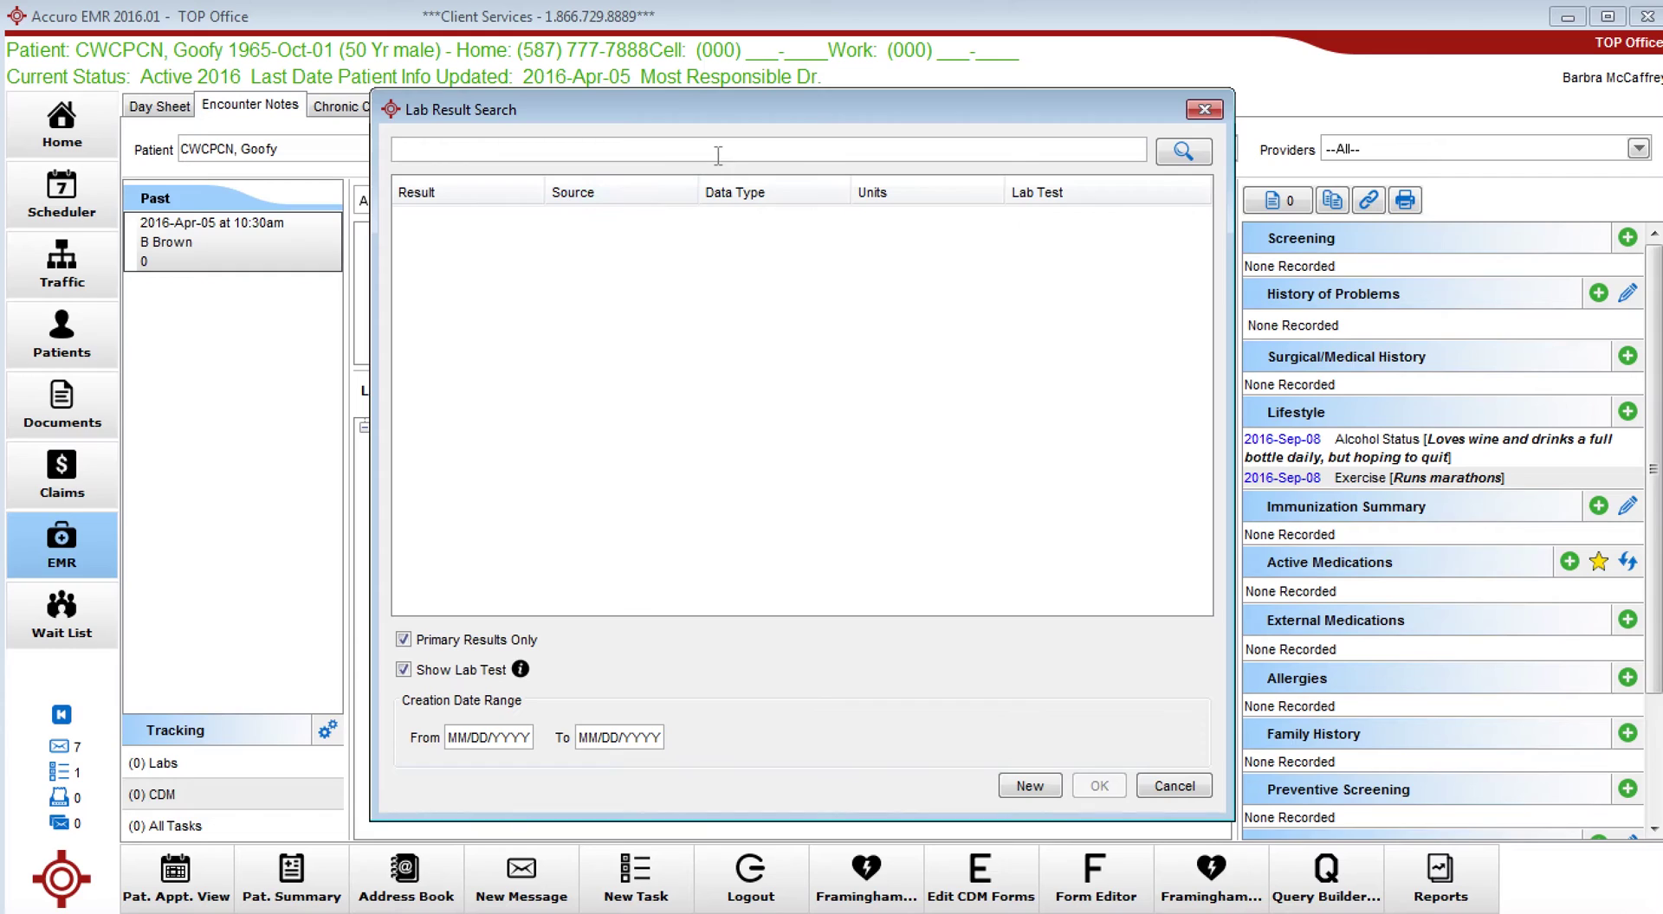
type("Chocolate intake")
left_click(1198, 160)
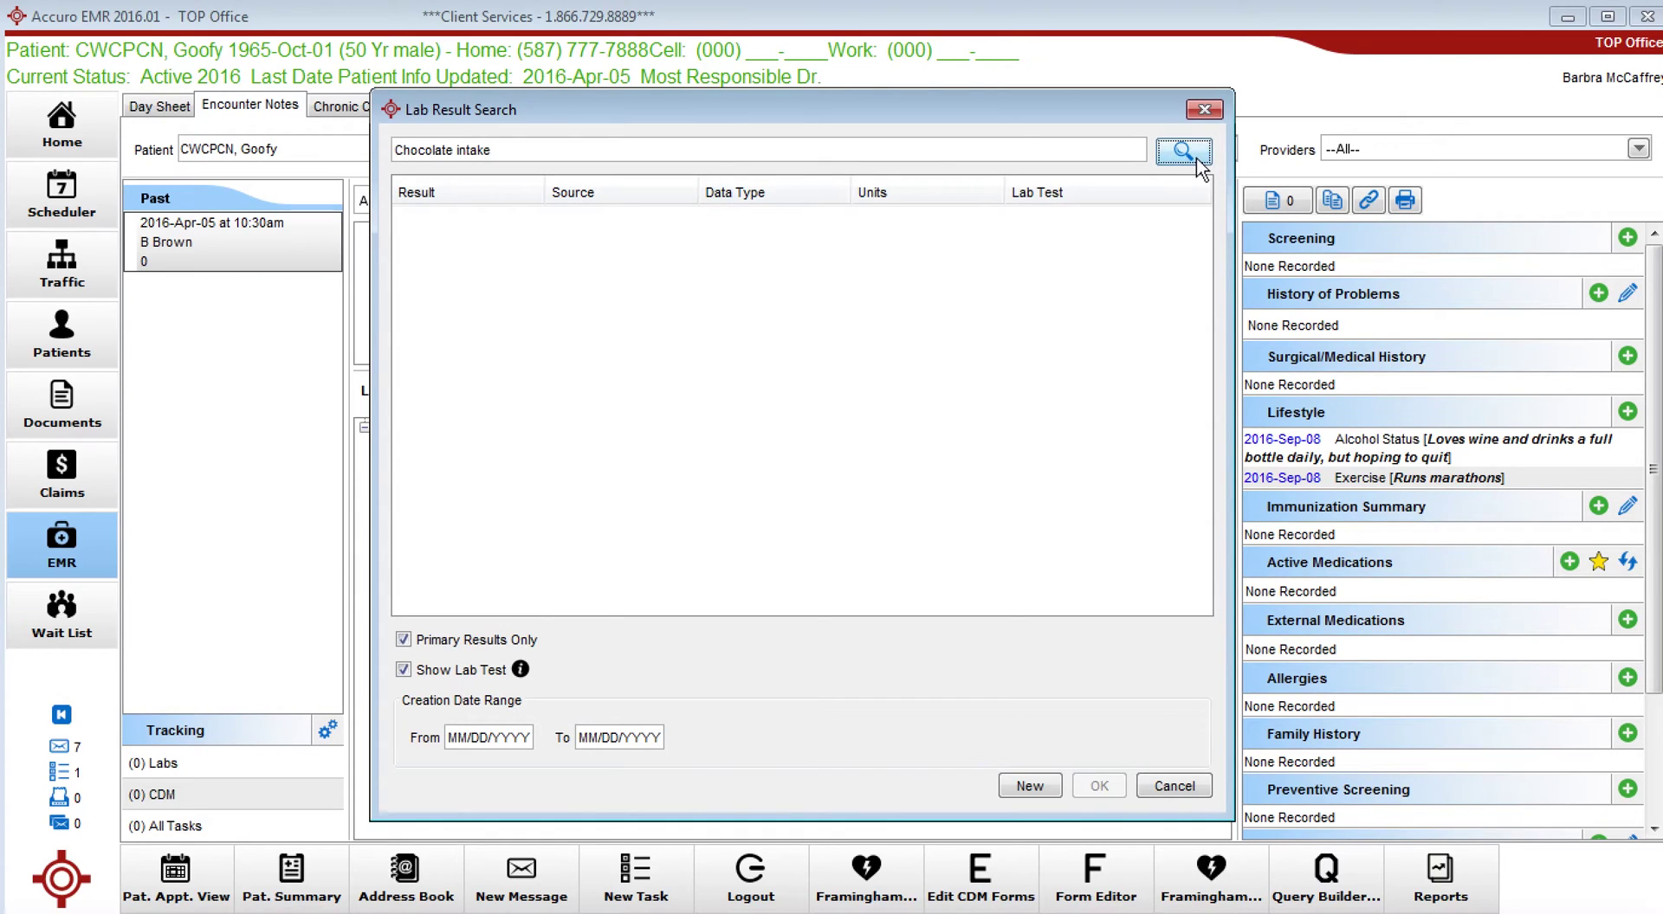
left_click(1030, 786)
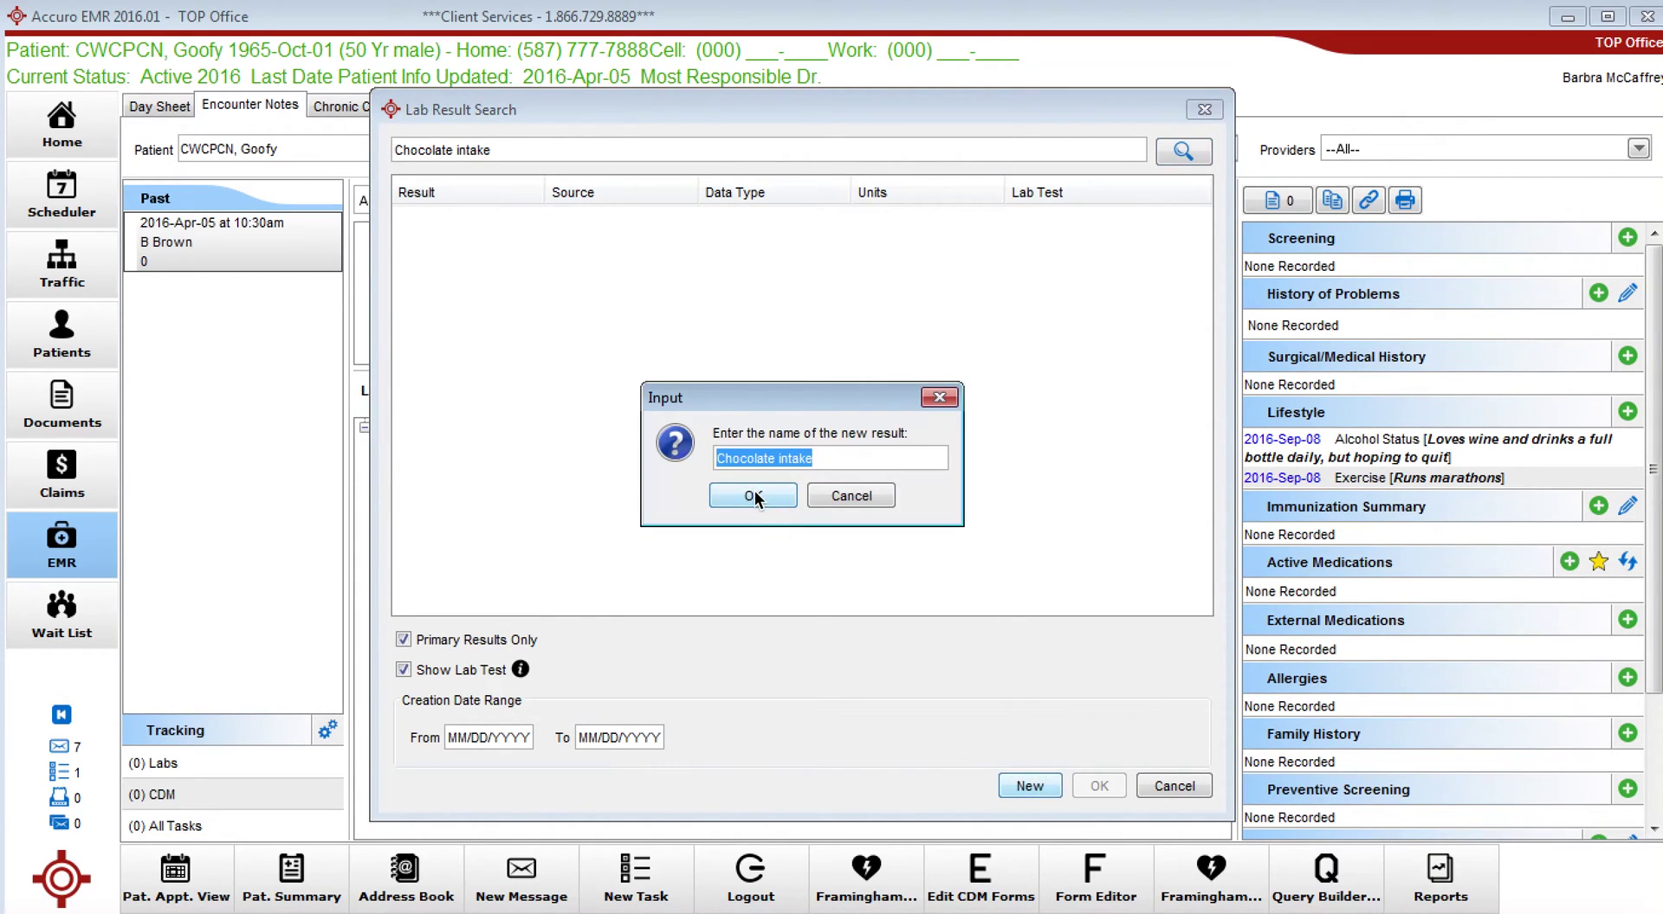
left_click(812, 459)
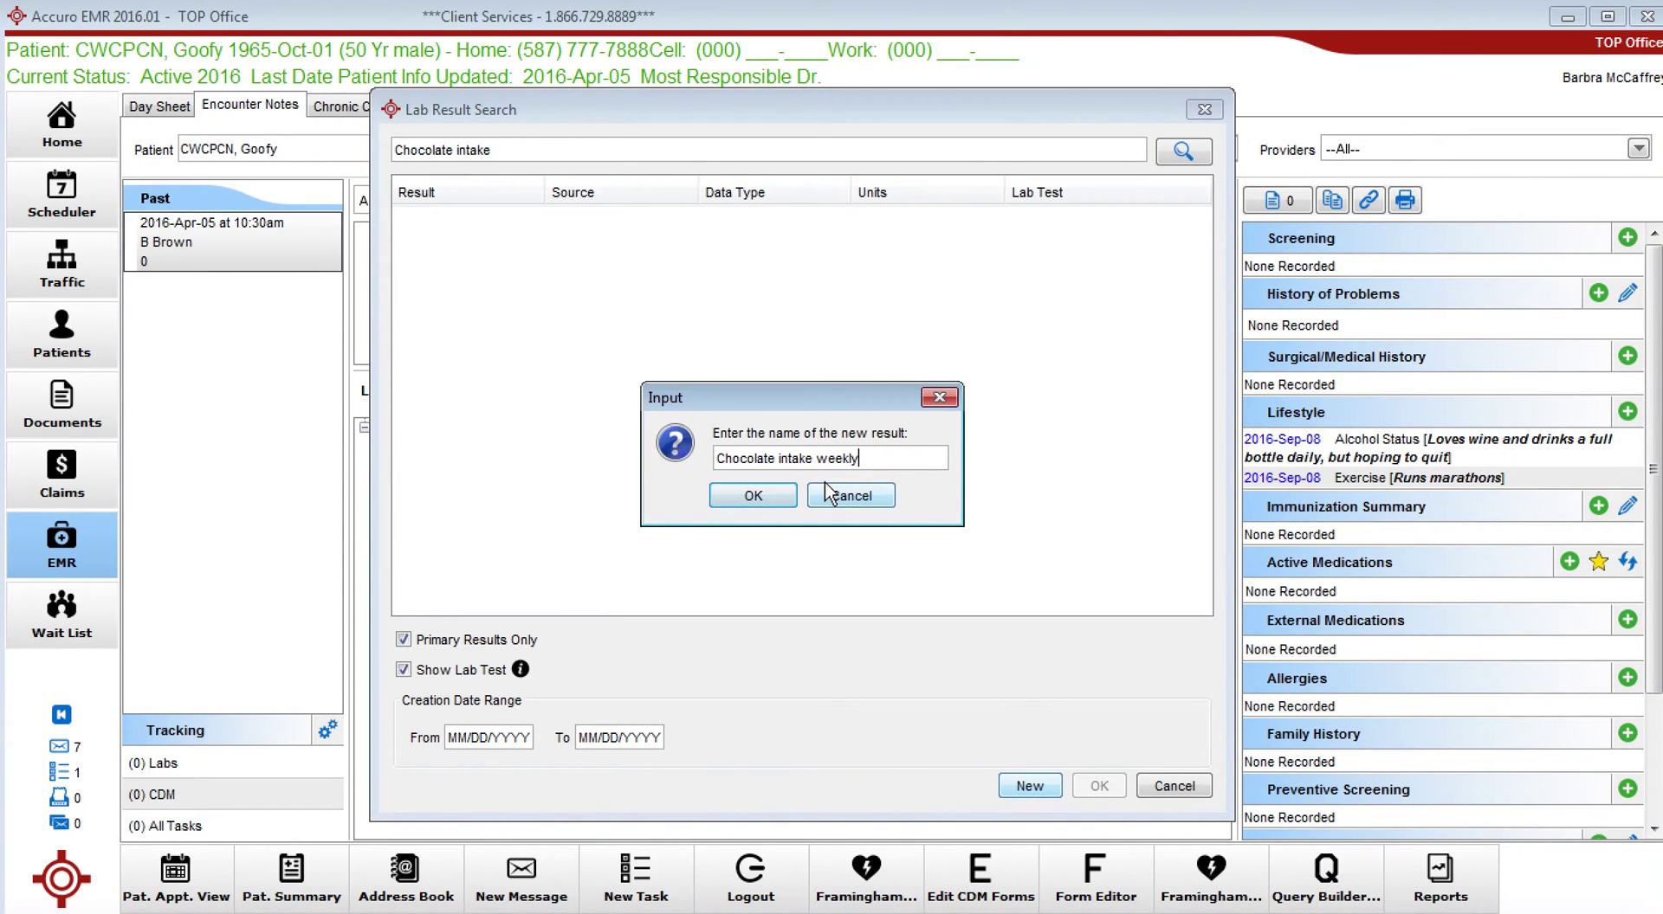
left_click(753, 495)
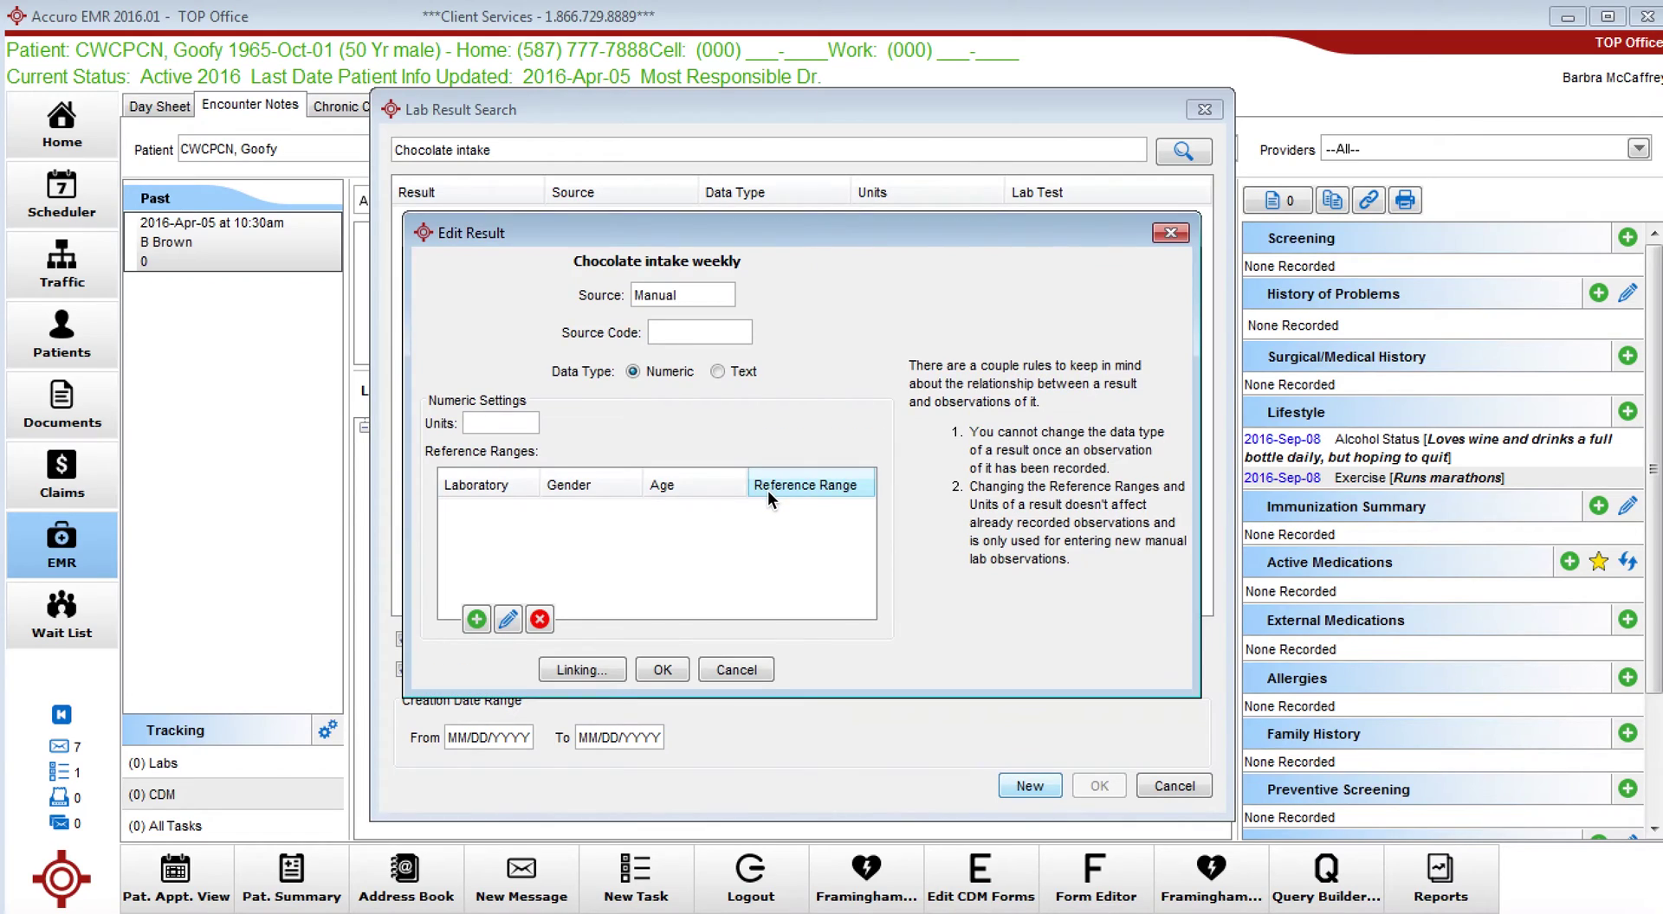
left_click(502, 421)
type("oz")
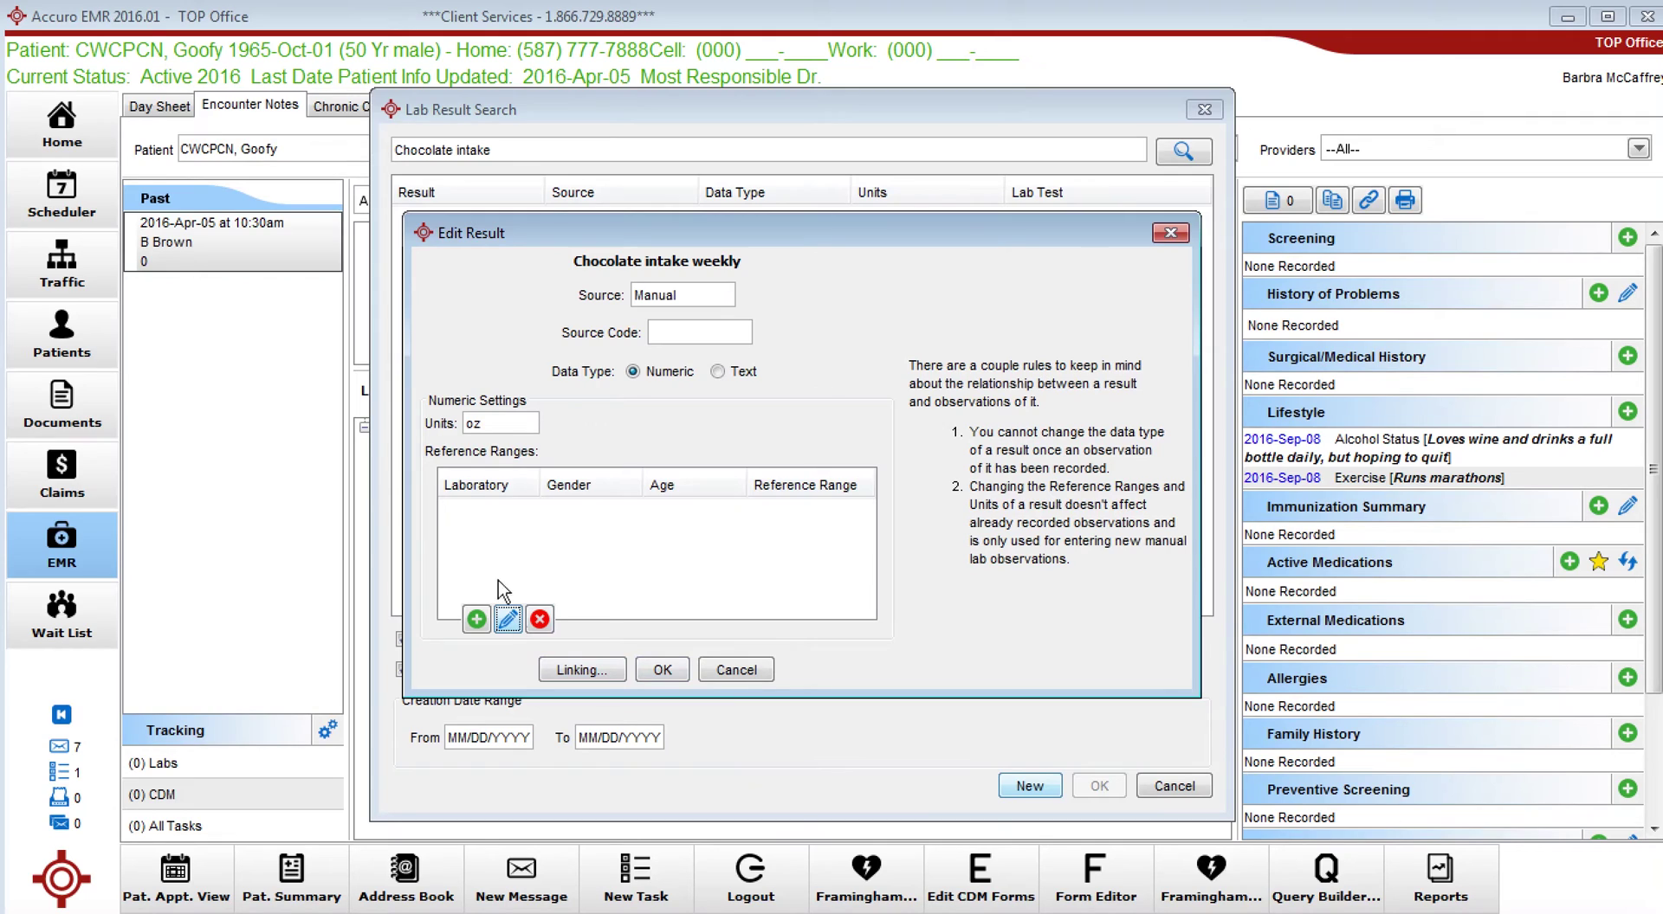
Start a reference range for the new result and add "Chocolate Intake" to the list of laboratory names
left_click(477, 619)
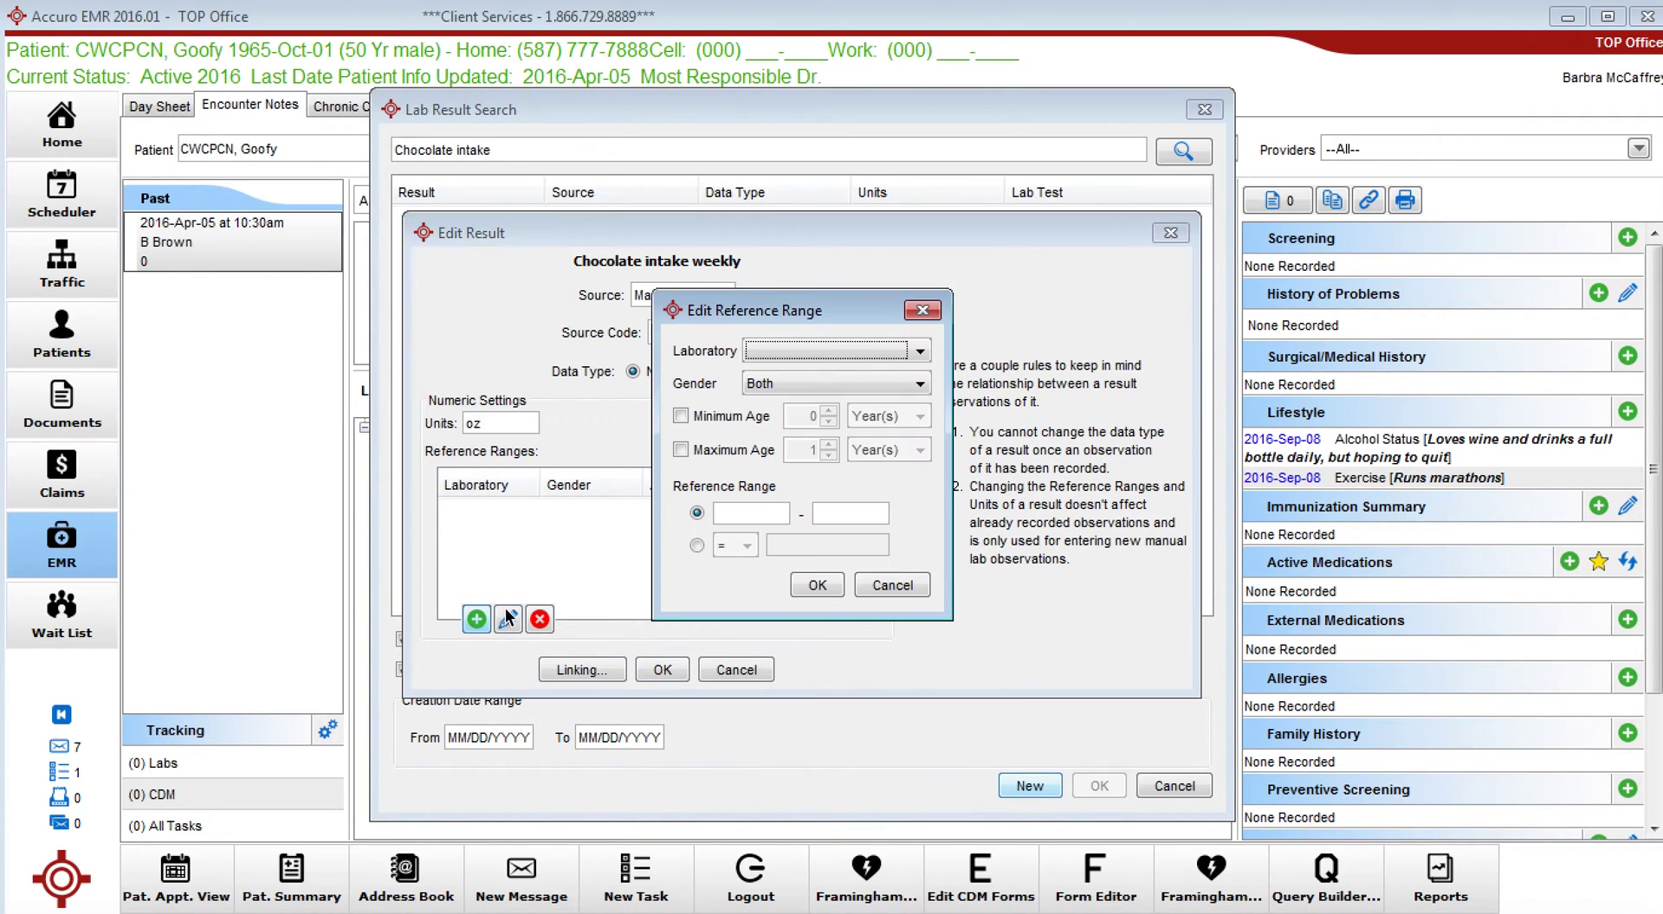
left_click(919, 351)
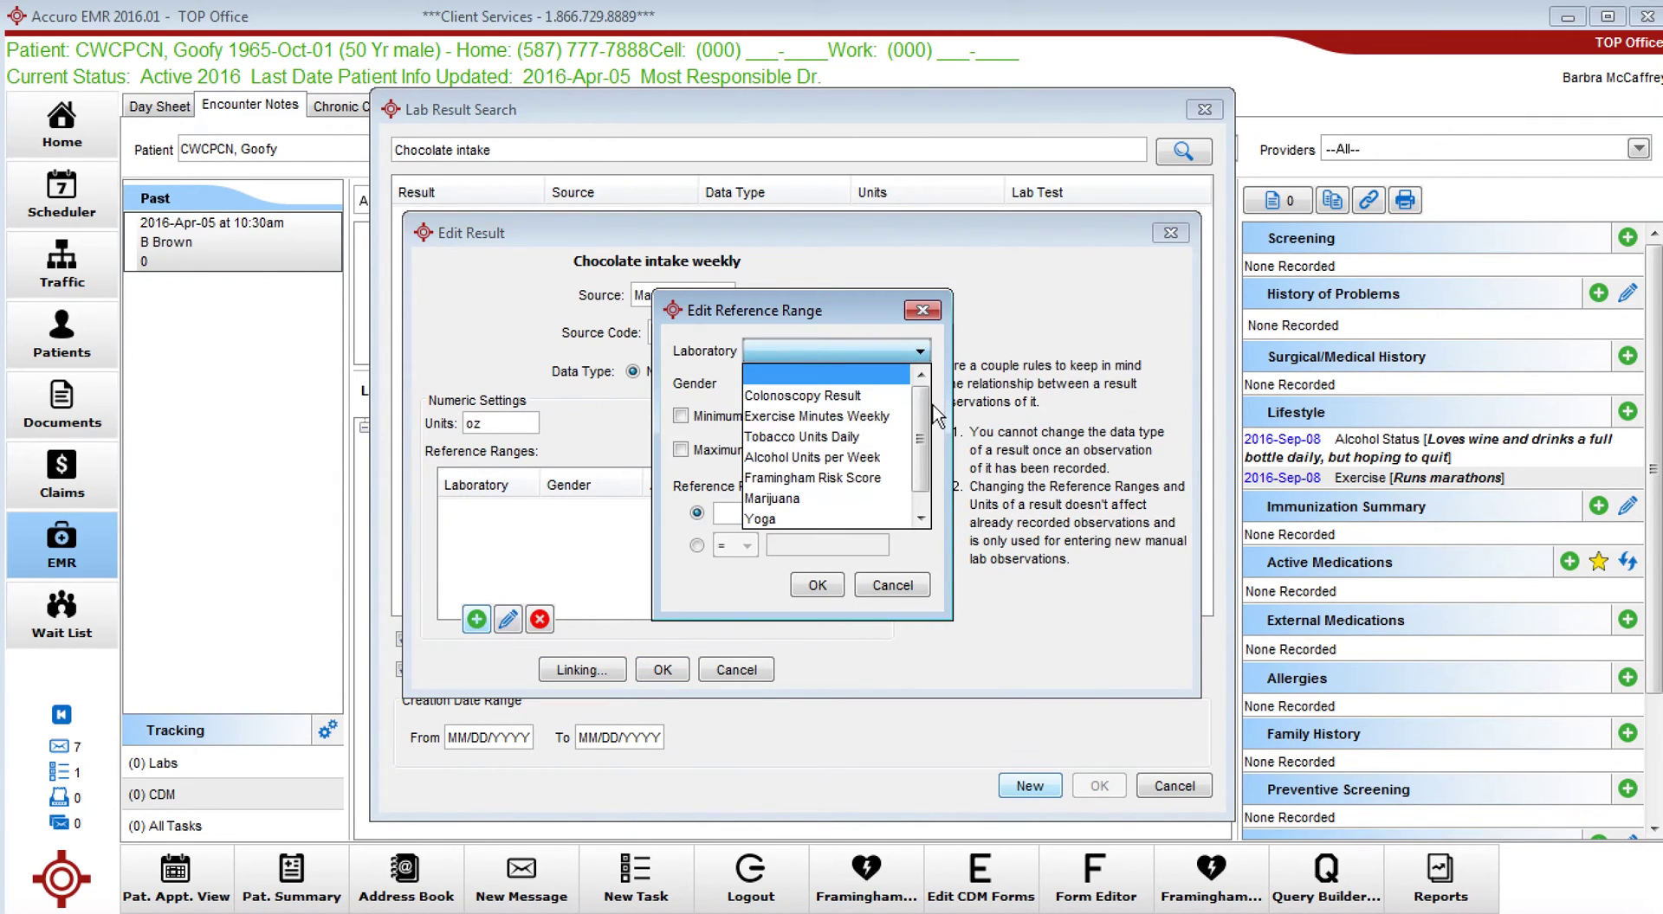
left_click(920, 518)
left_click(821, 517)
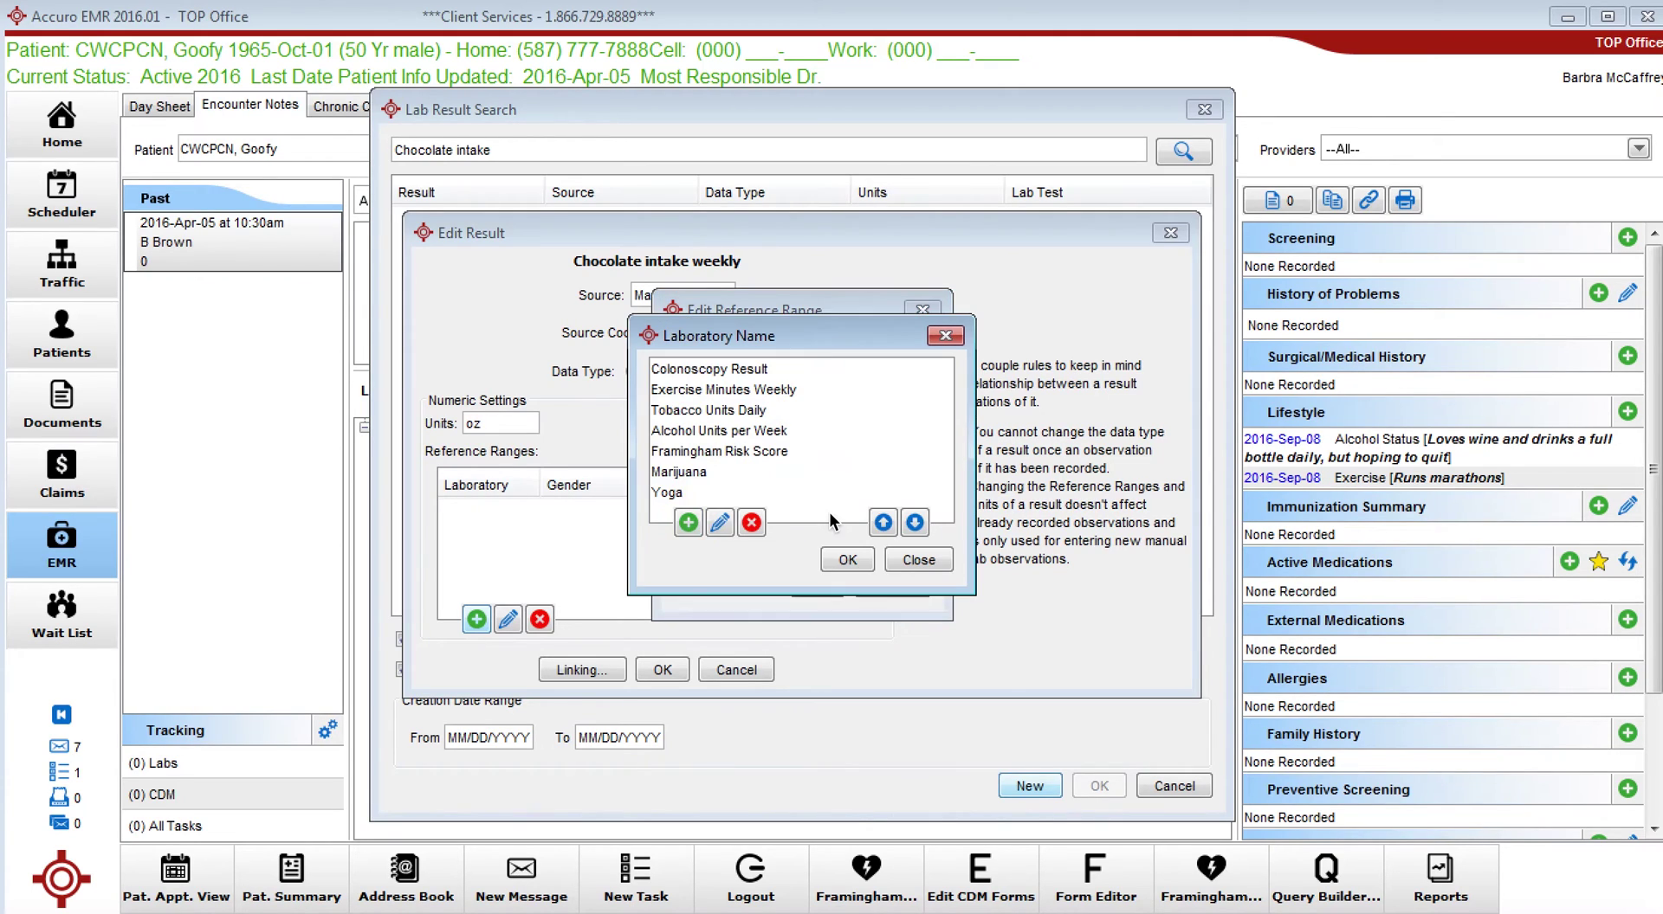
left_click(689, 528)
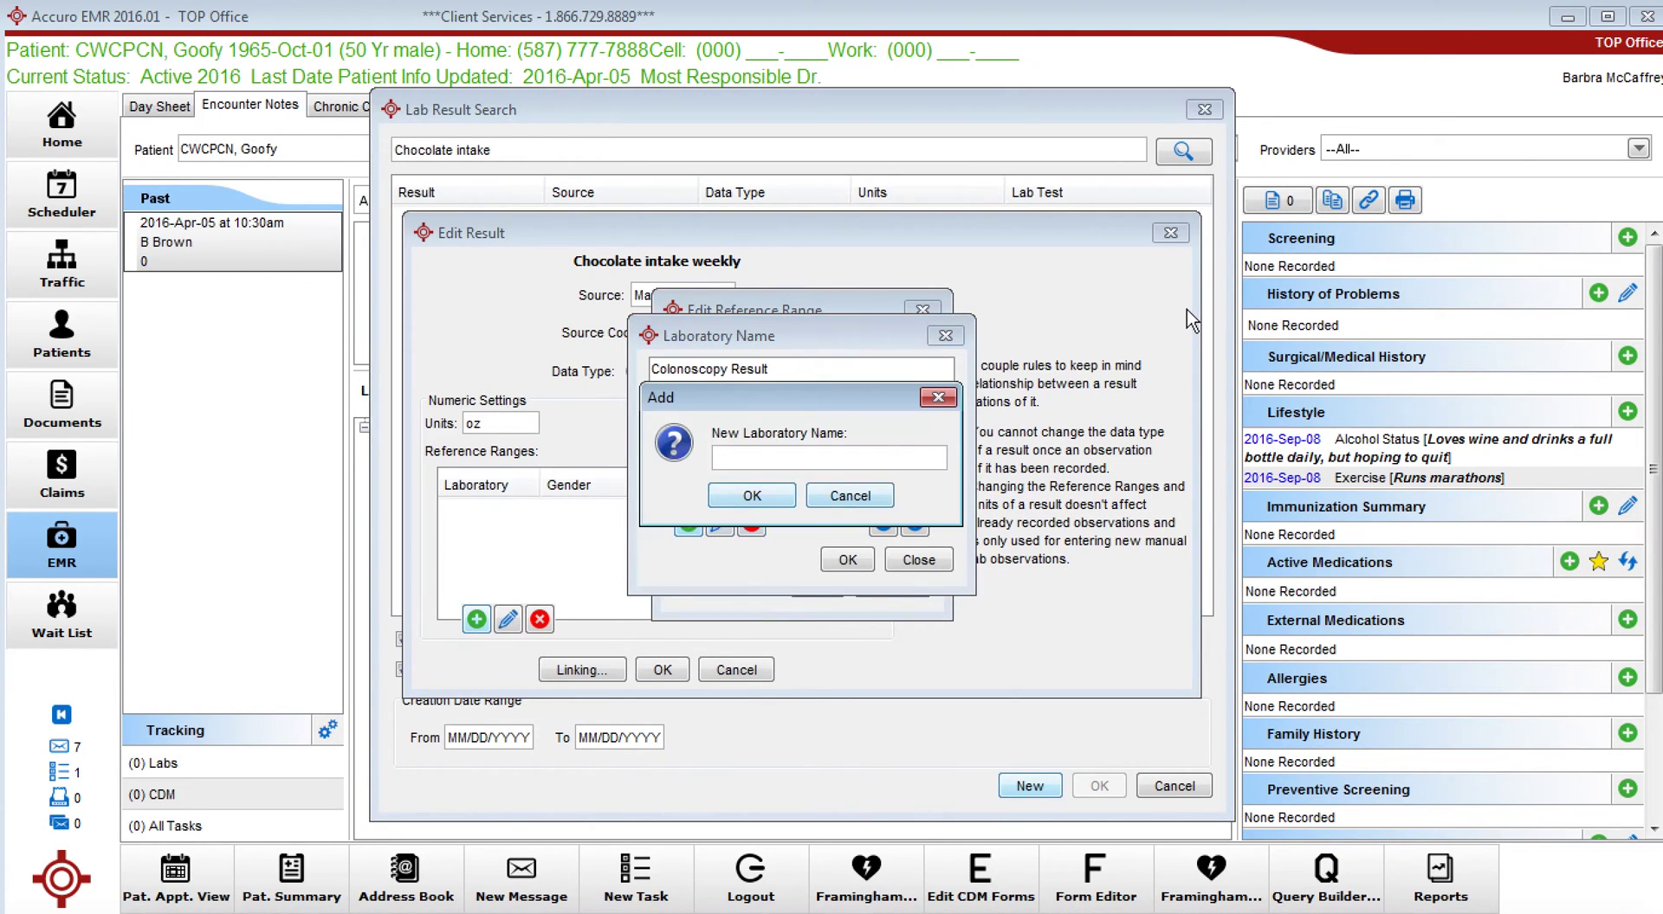
type("Chocolate Intake")
left_click(783, 490)
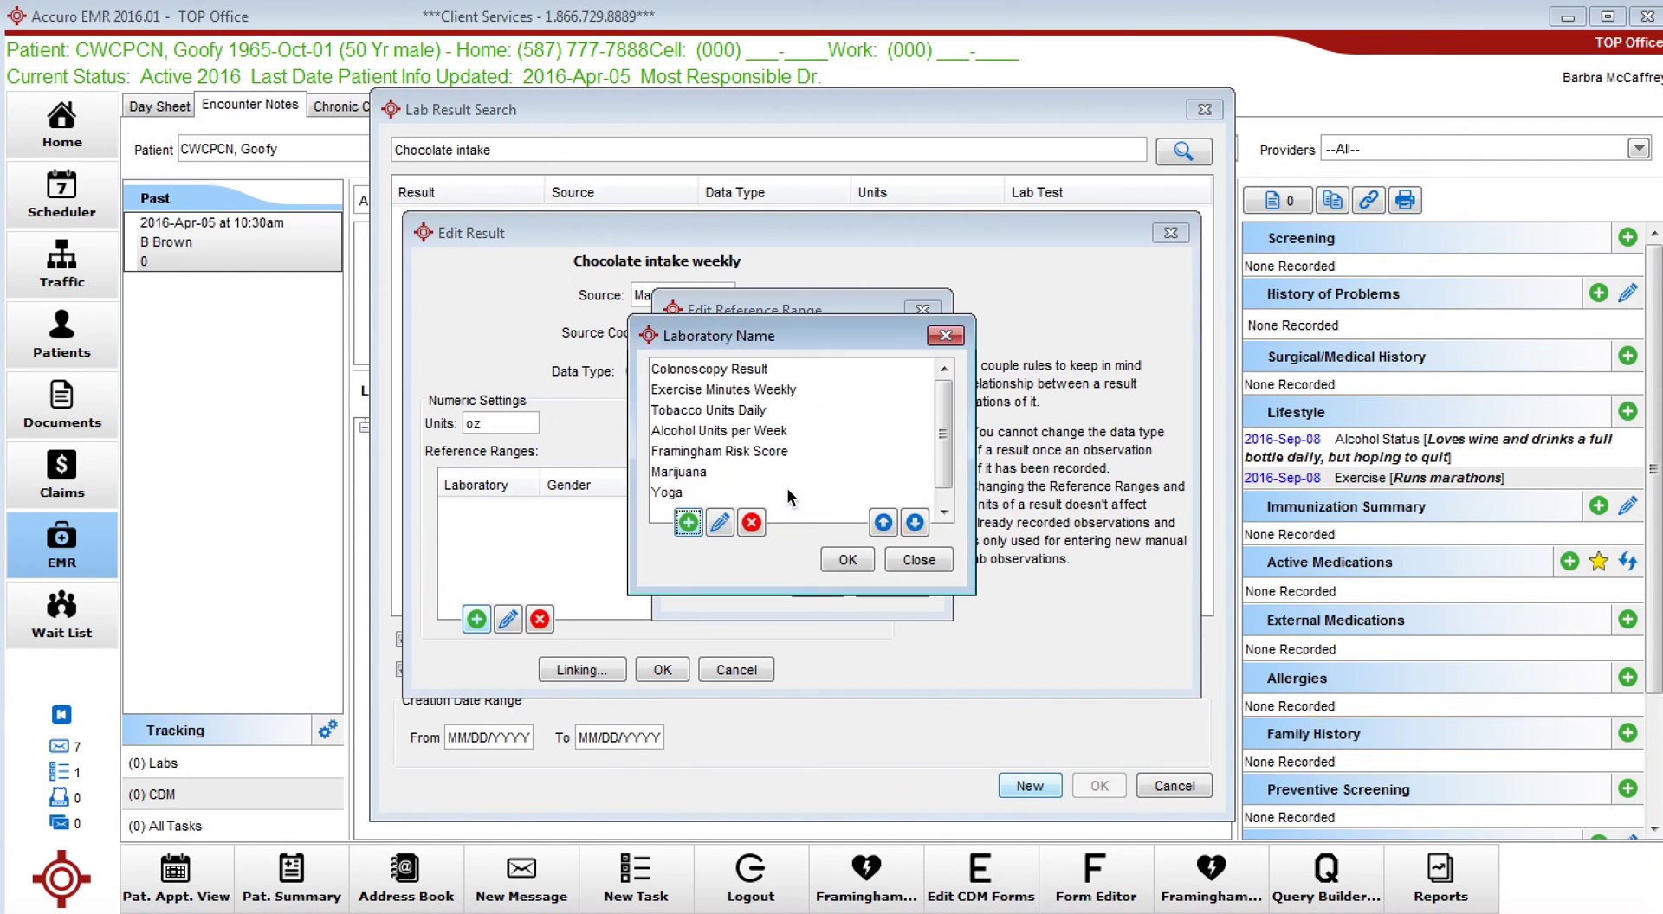
scroll(953, 479, "down", 1)
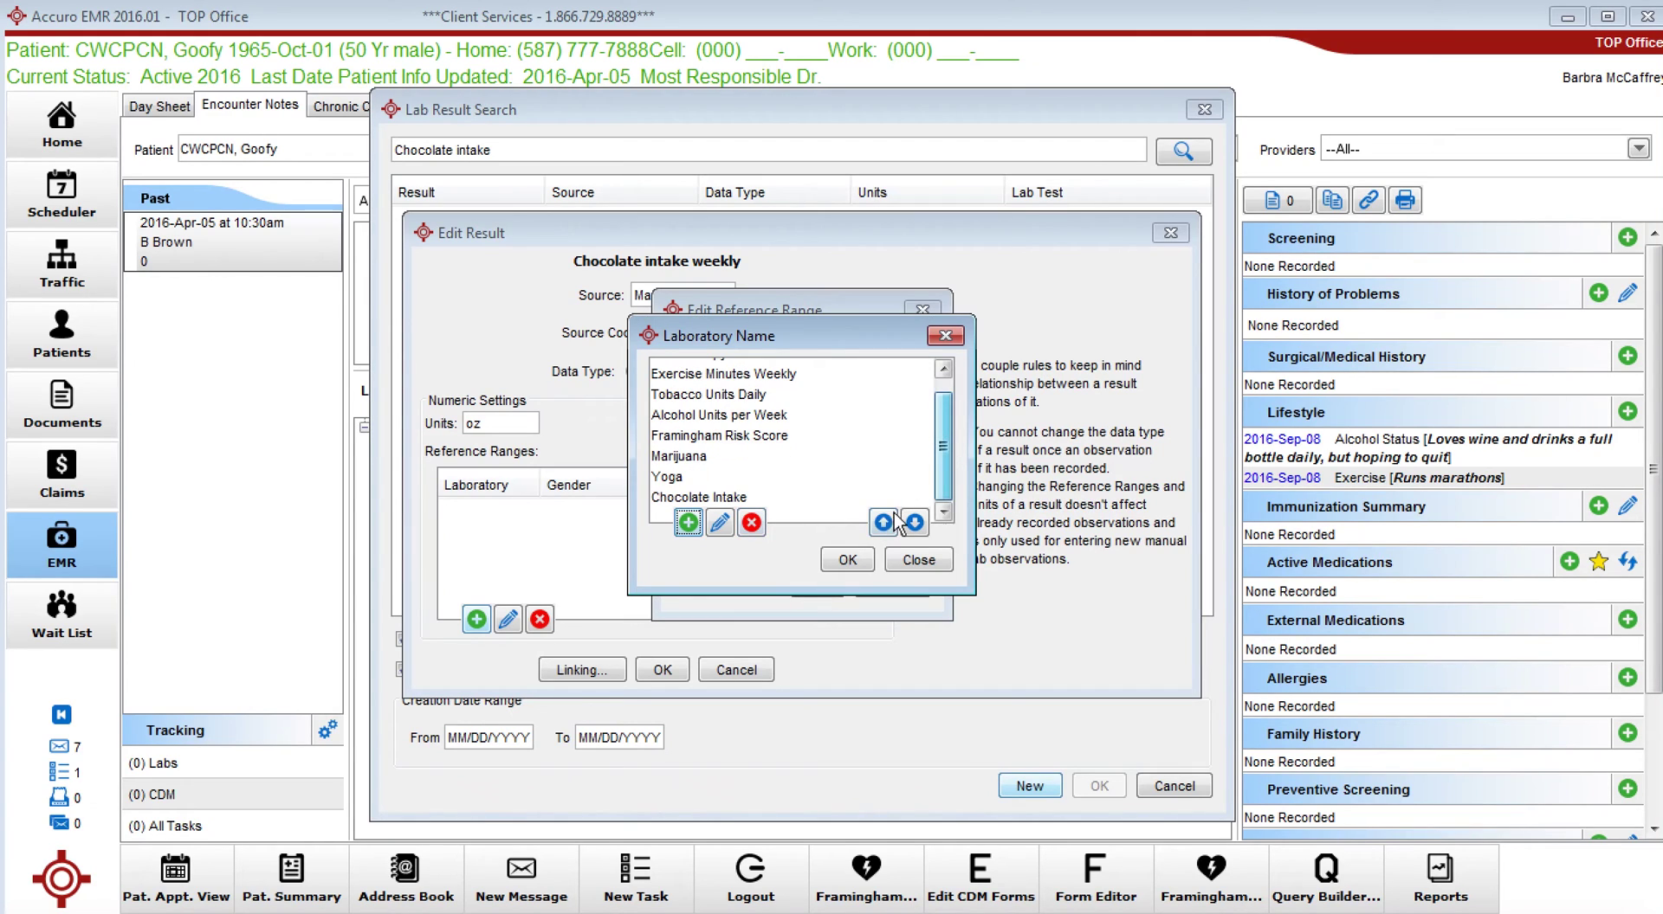
left_click(736, 504)
left_click(848, 561)
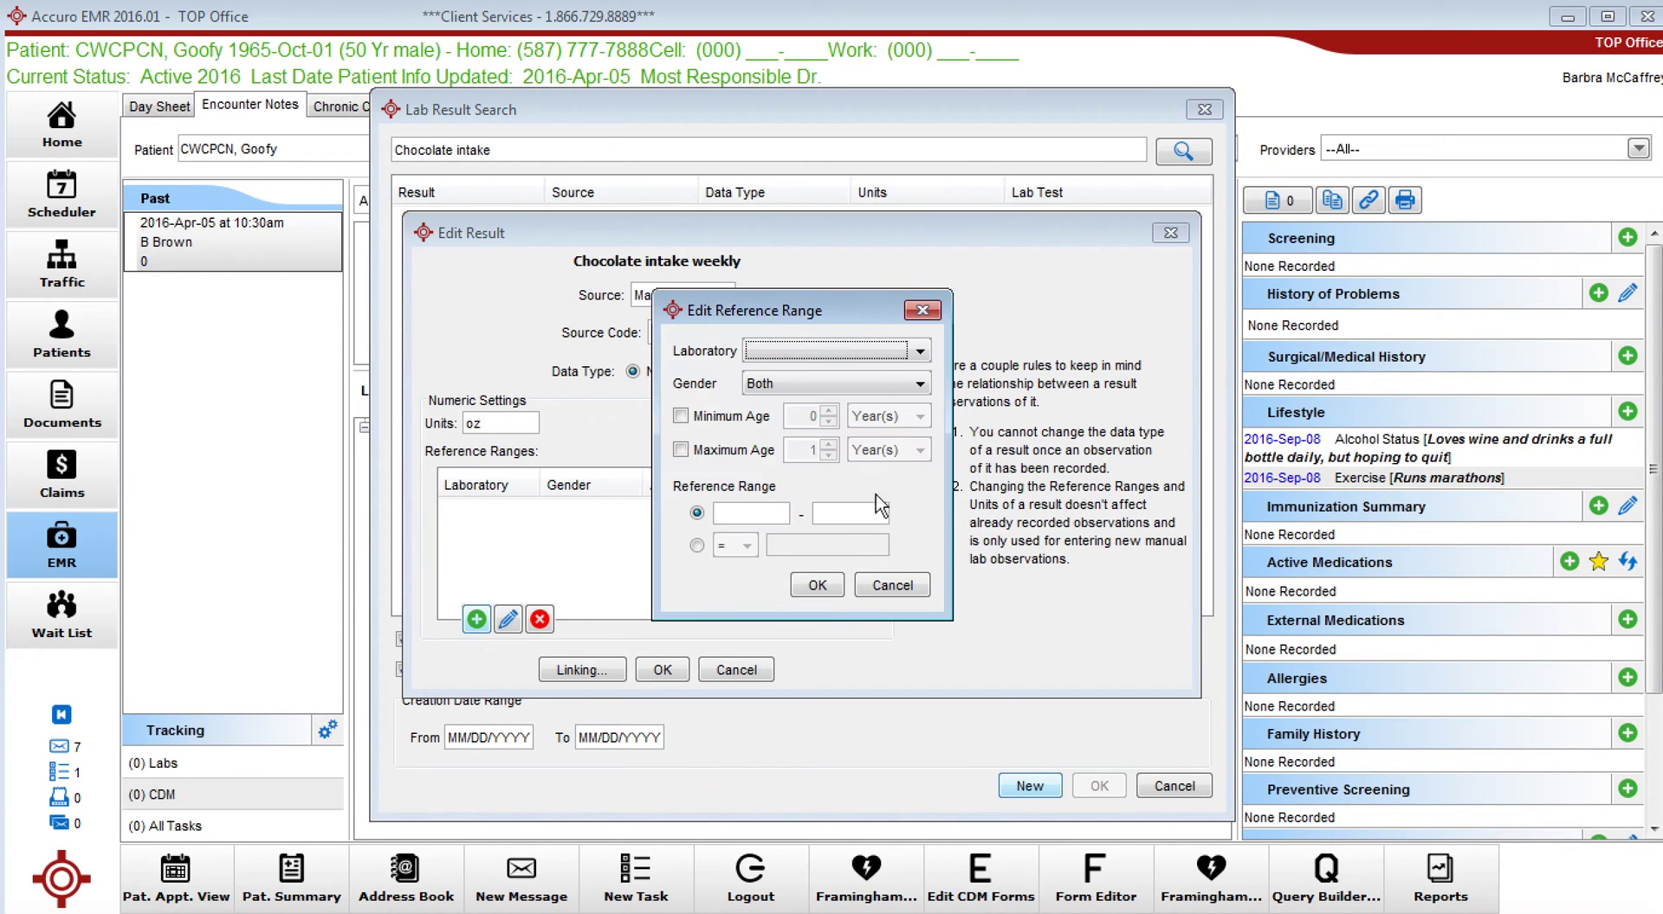
Define the reference range with laboratory Chocolate Intake and limits of 0 to 100
left_click(920, 349)
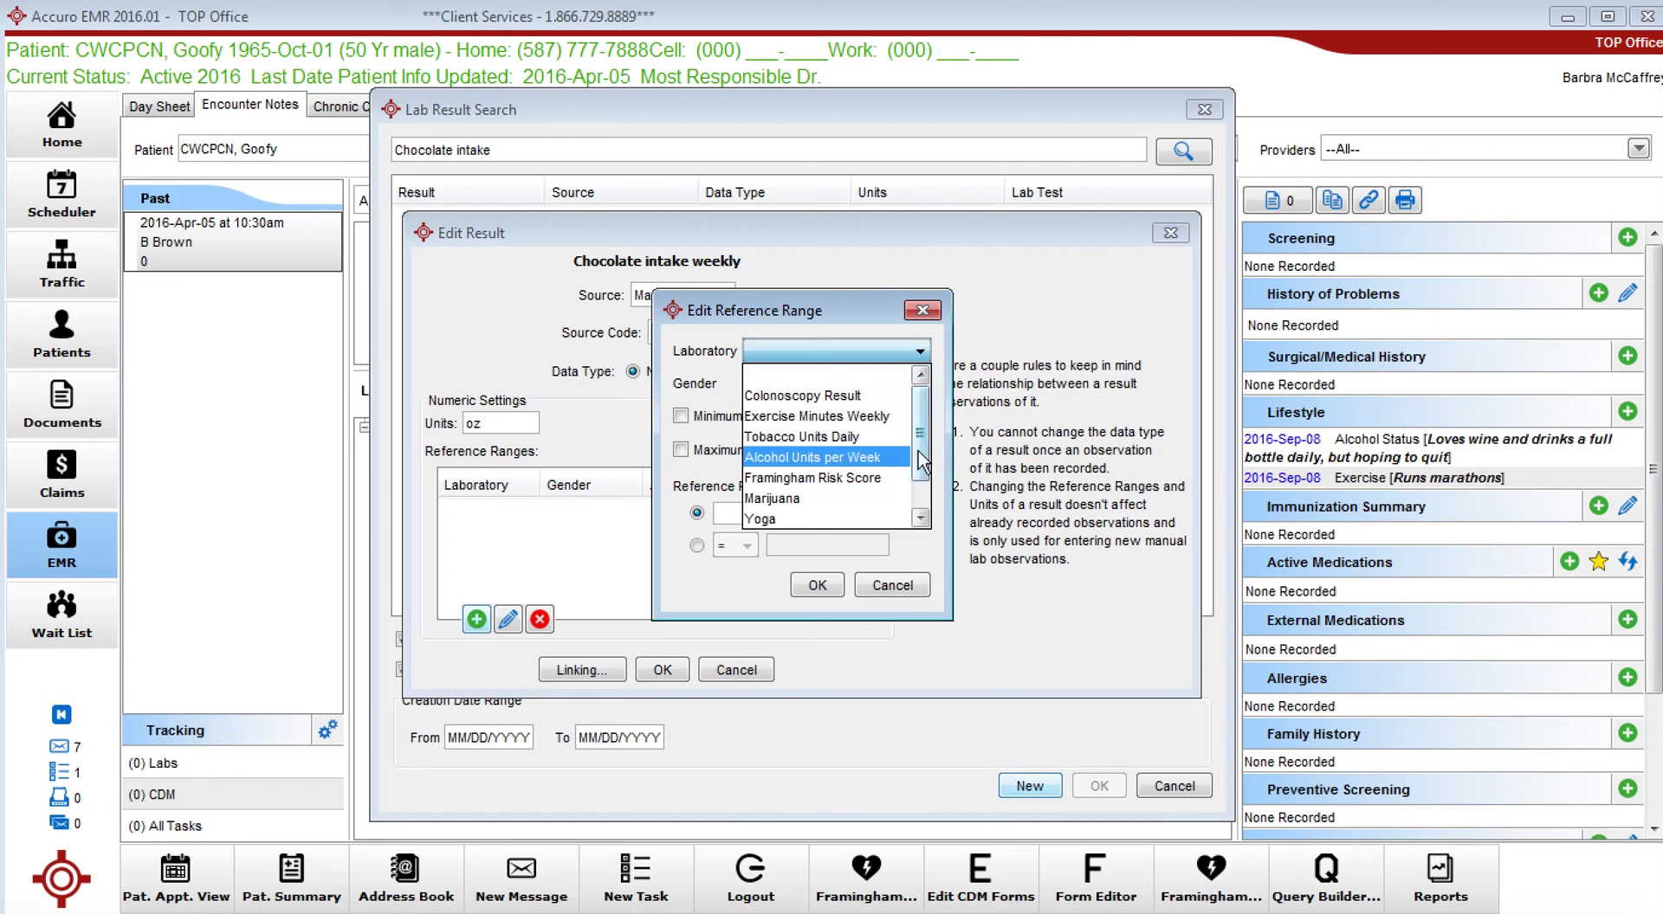
scroll(892, 446, "down", 1)
left_click(813, 505)
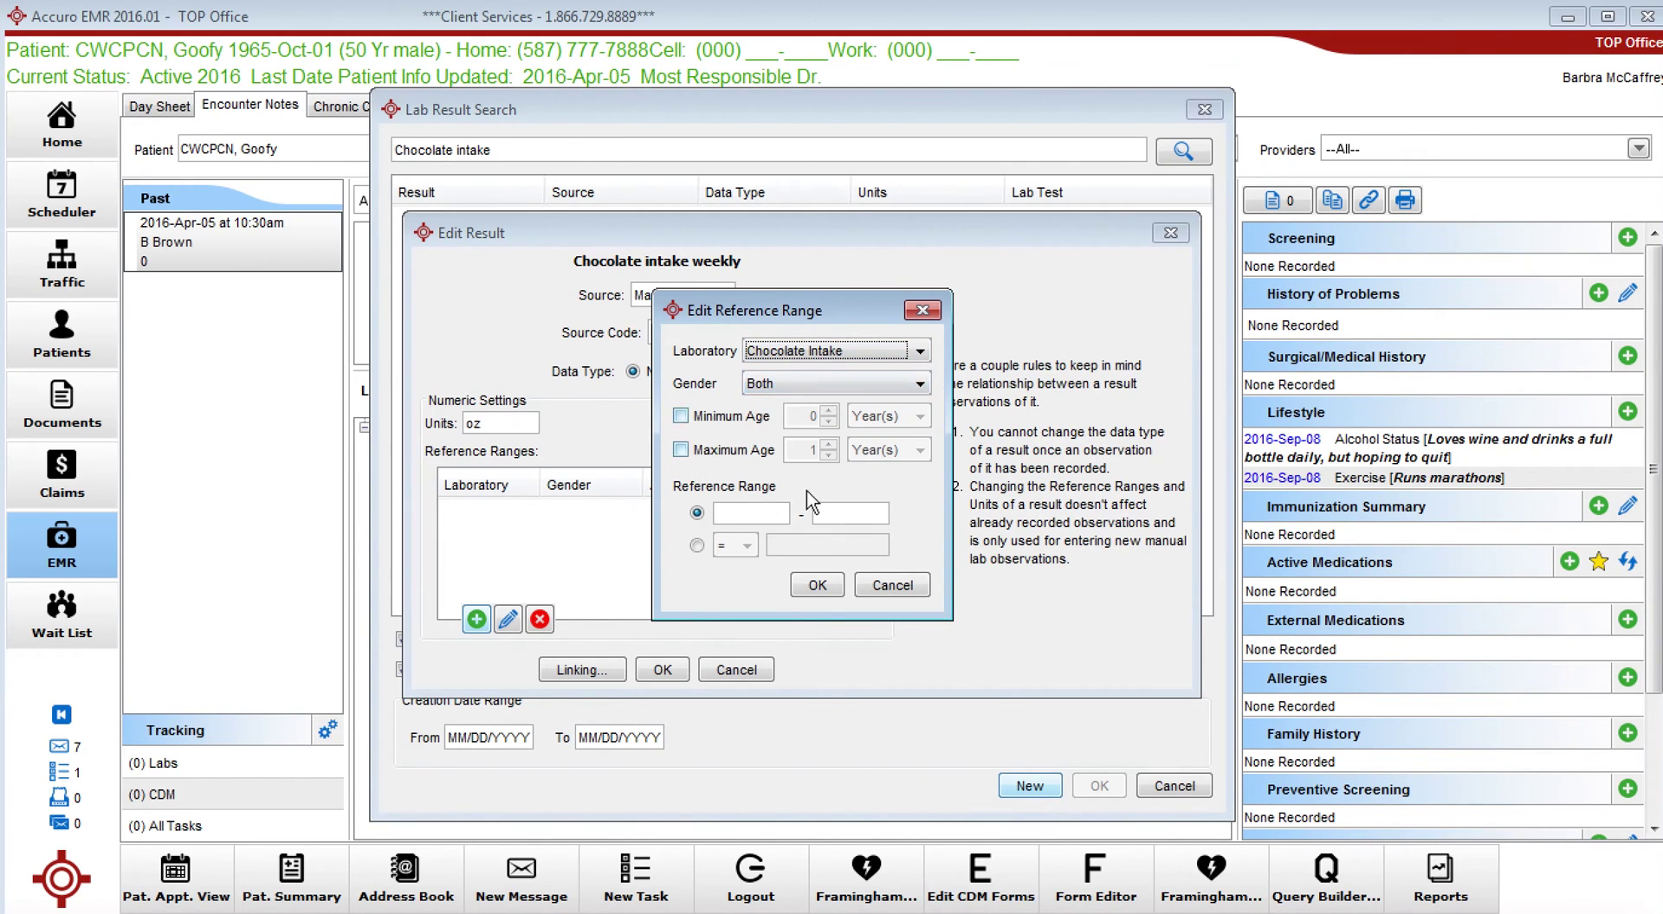
left_click(769, 512)
type("0")
left_click(829, 514)
type("100")
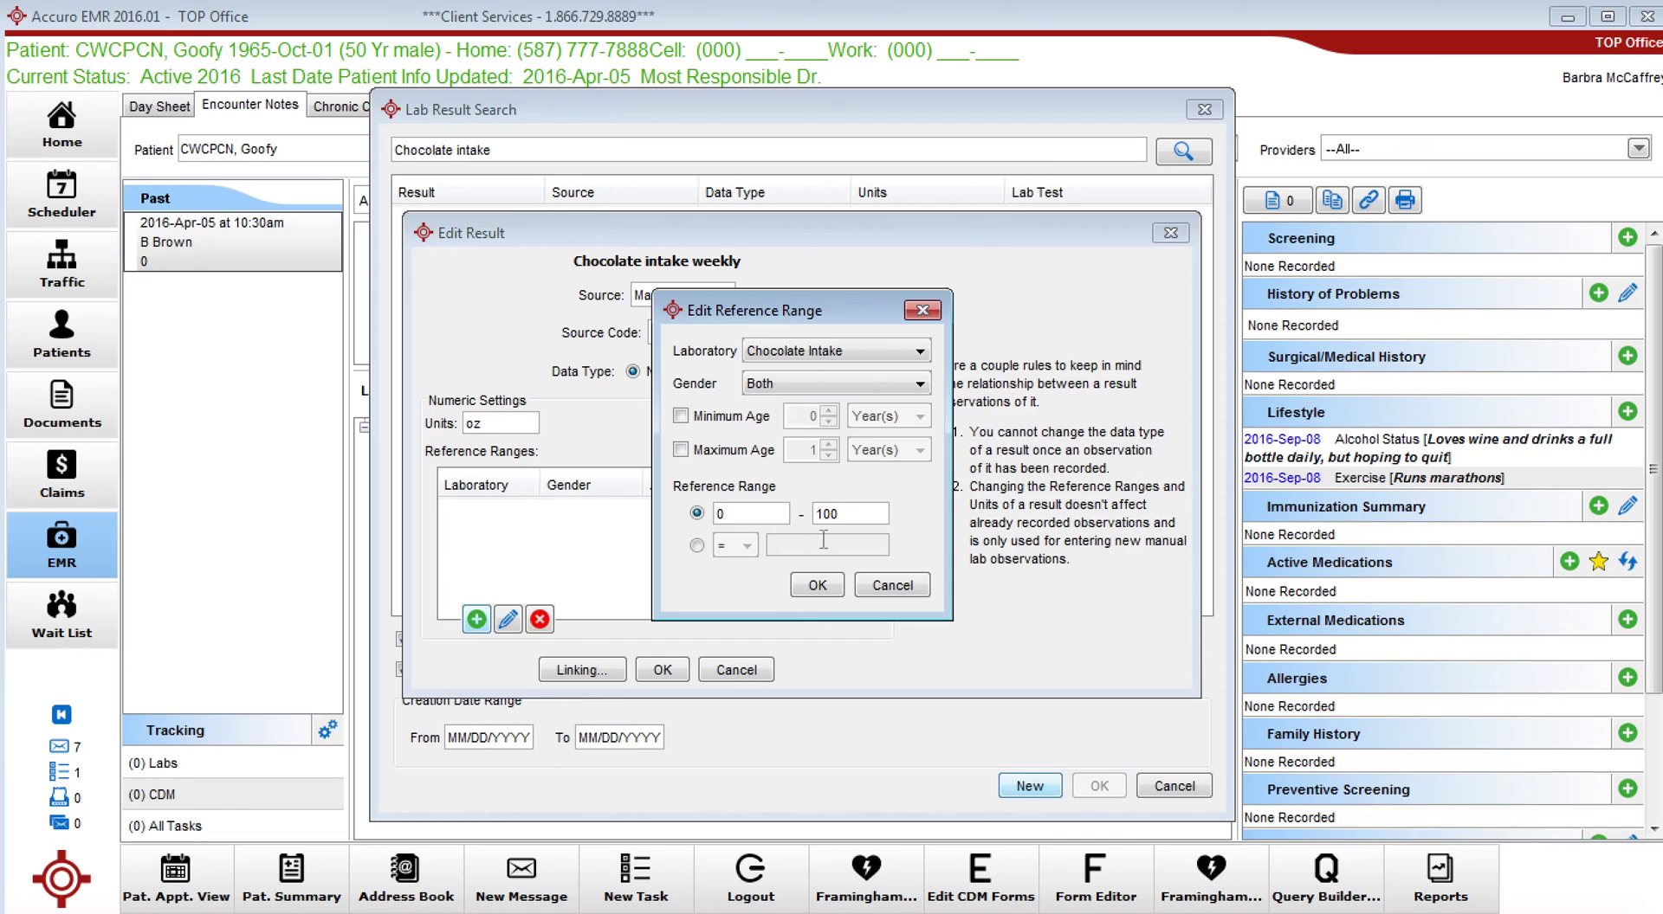
left_click(819, 585)
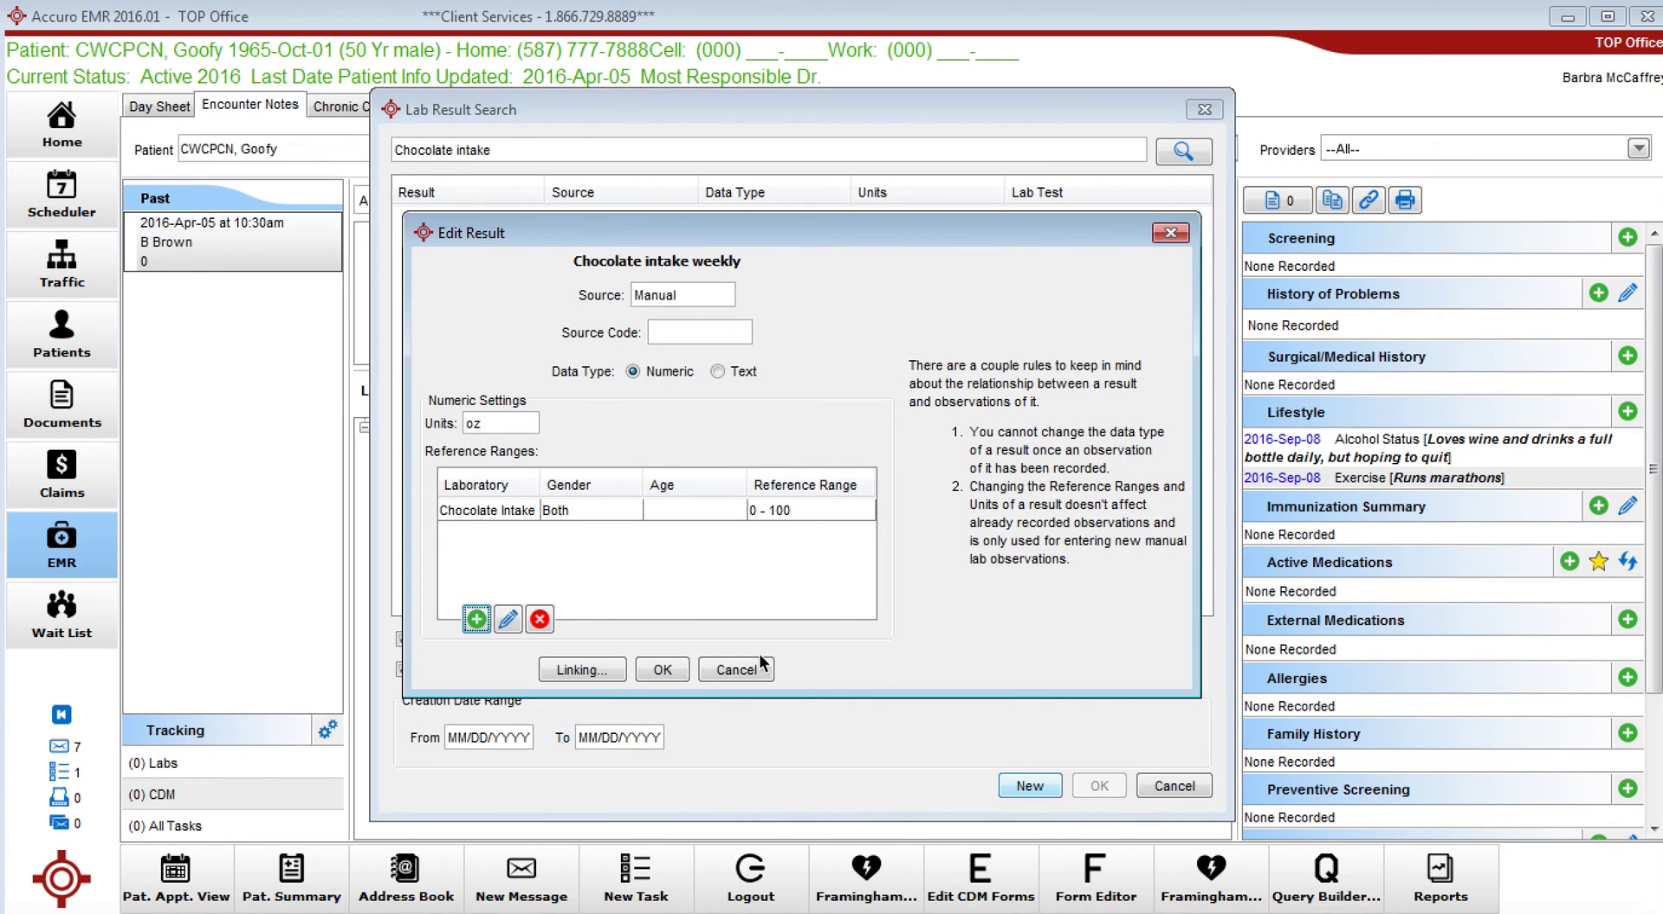
Save the "Chocolate intake weekly" result and add it to the Physical History test results
left_click(661, 670)
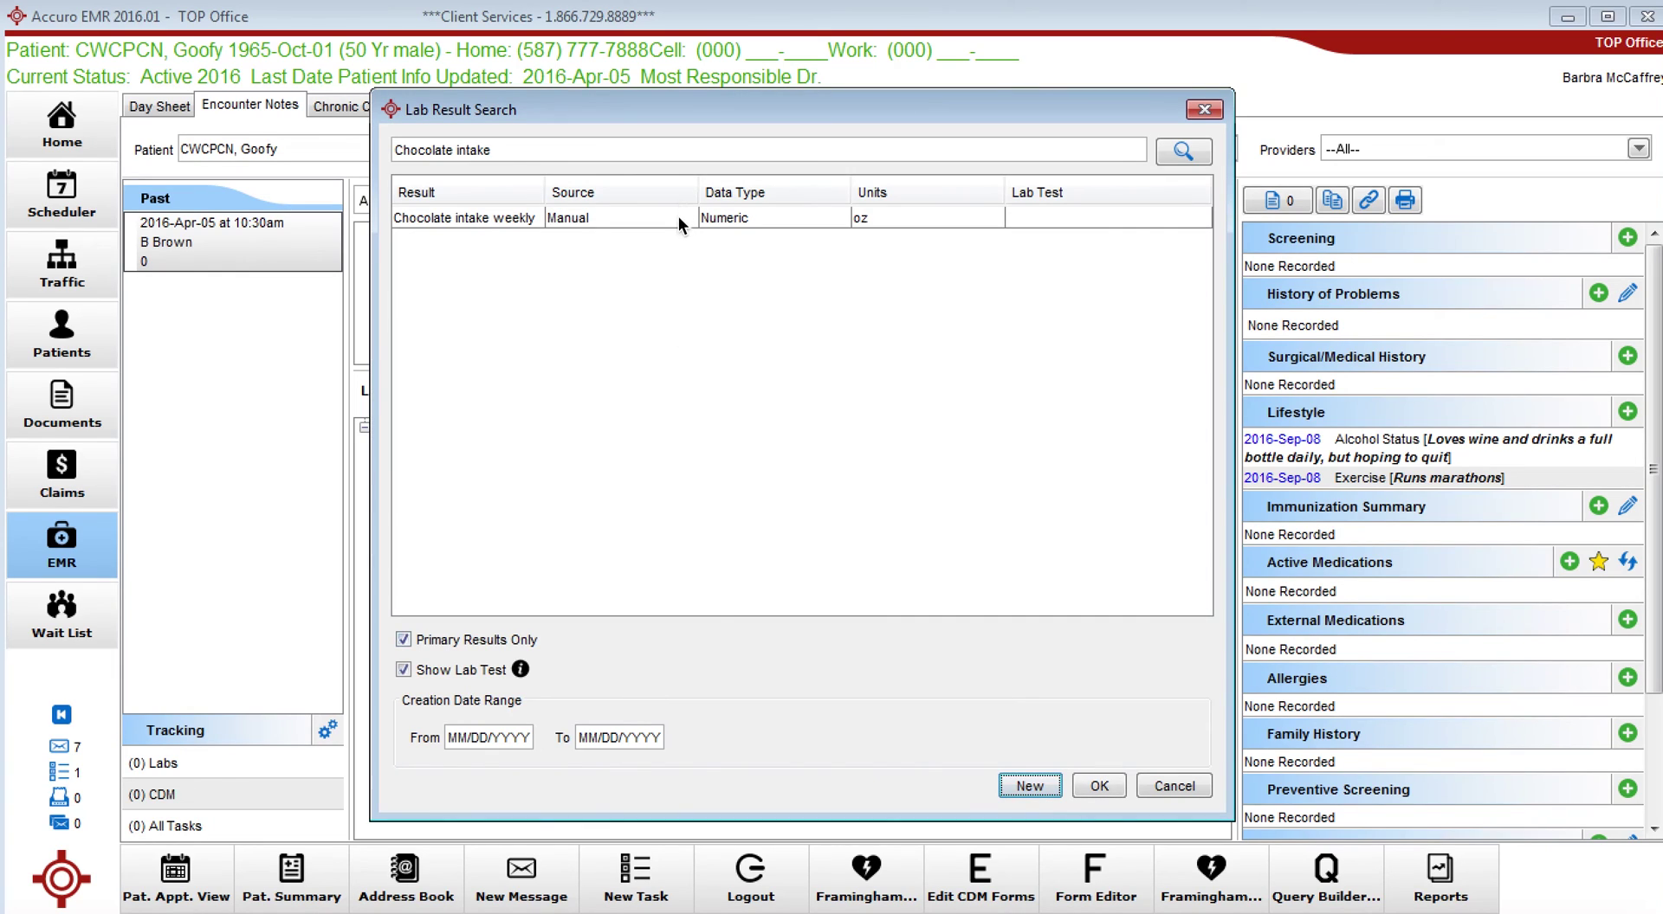
left_click(678, 220)
left_click(1097, 785)
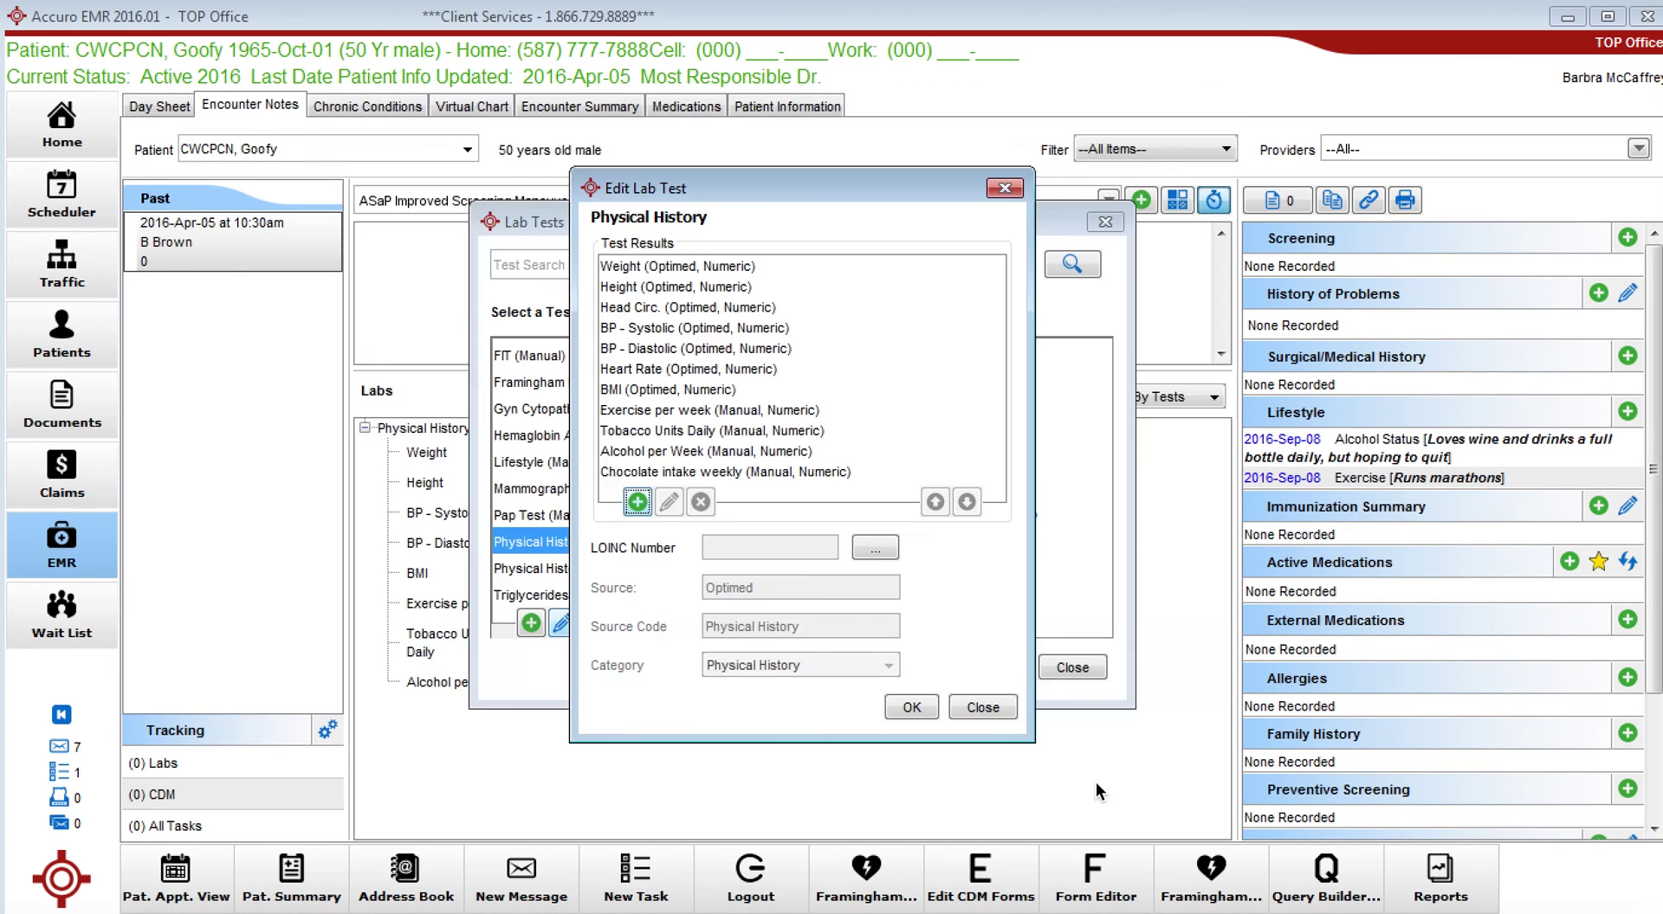